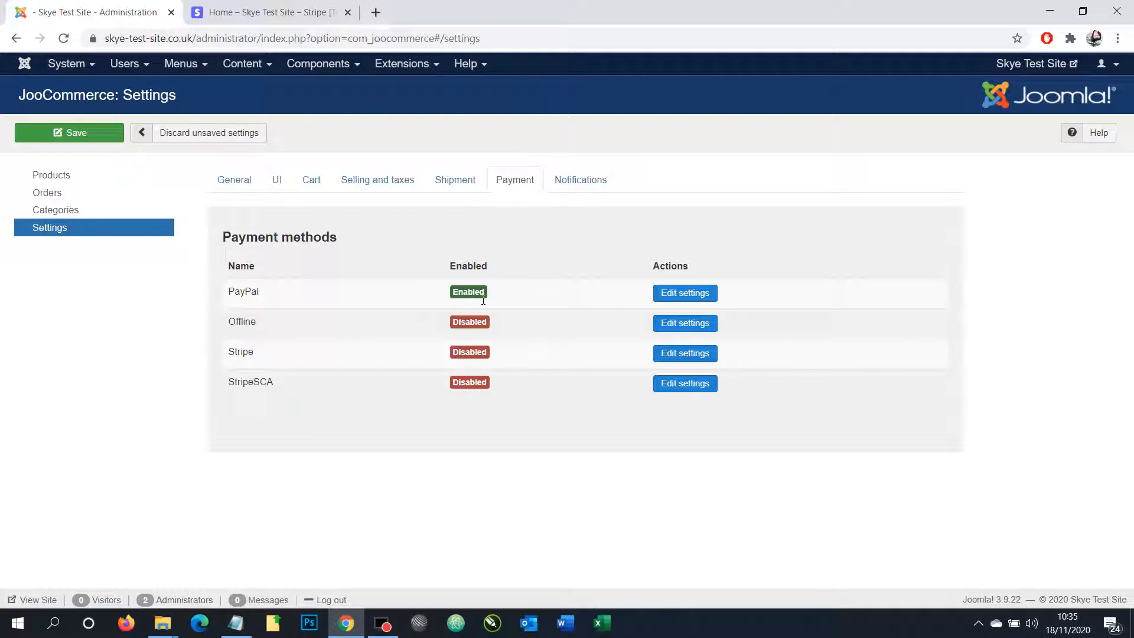
- Set the PayPal payment method's status to Disabled and save its settings
{"action": "left_click", "coordinate": [677, 292]}
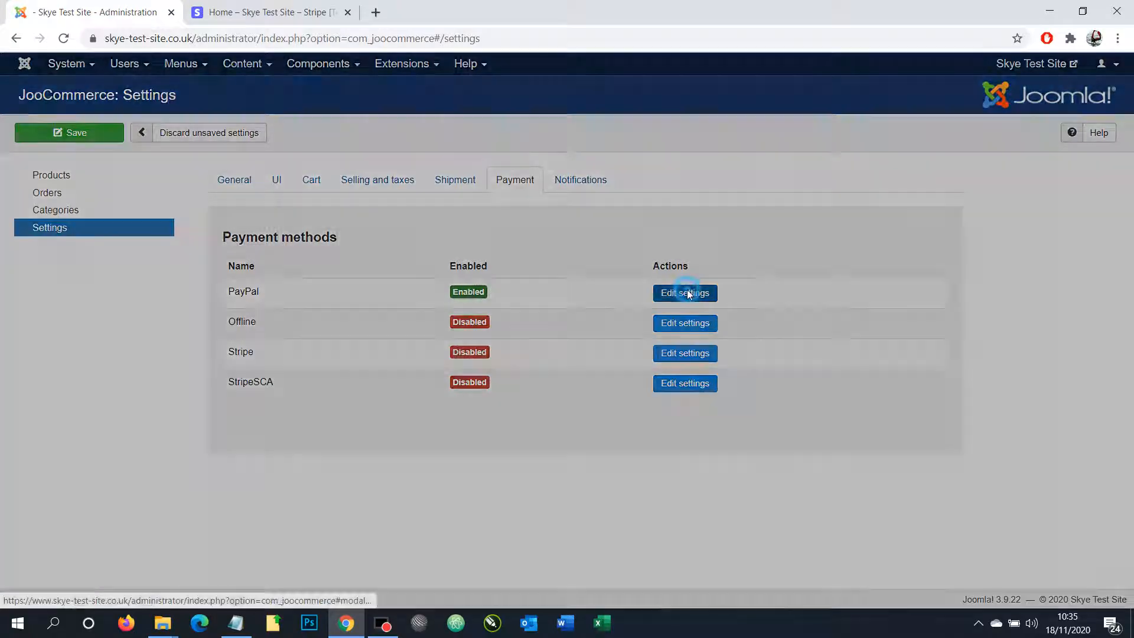
{"action": "left_click", "coordinate": [310, 145]}
{"action": "left_click", "coordinate": [301, 170]}
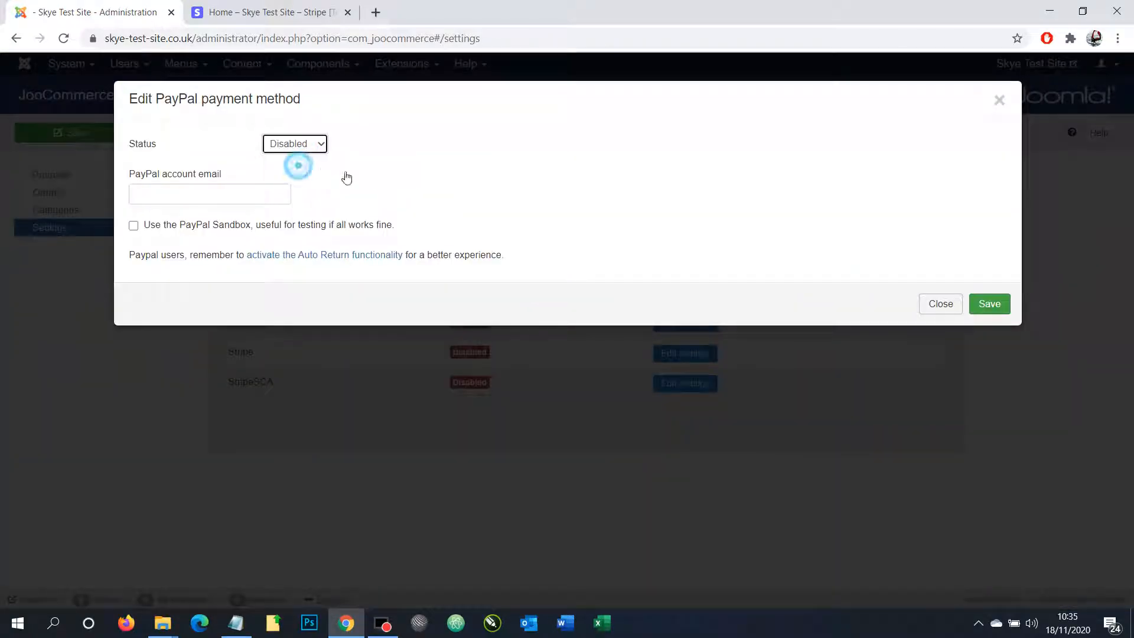
{"action": "left_click", "coordinate": [988, 304]}
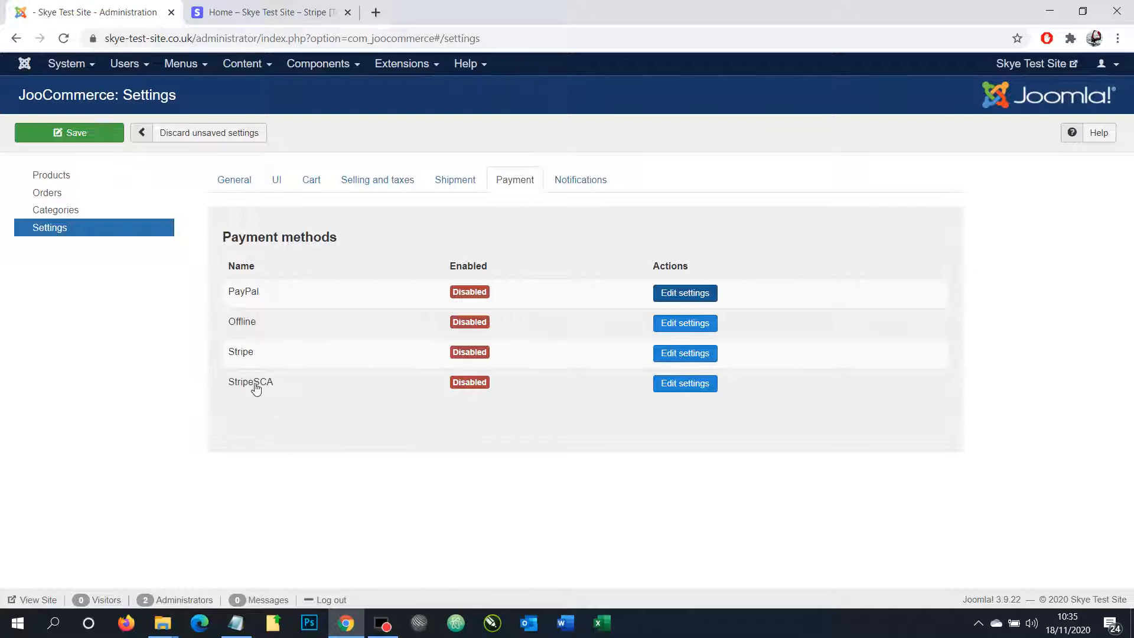
- Open the StripeSCA payment method's settings and set its status to Enabled
{"action": "left_click", "coordinate": [714, 384]}
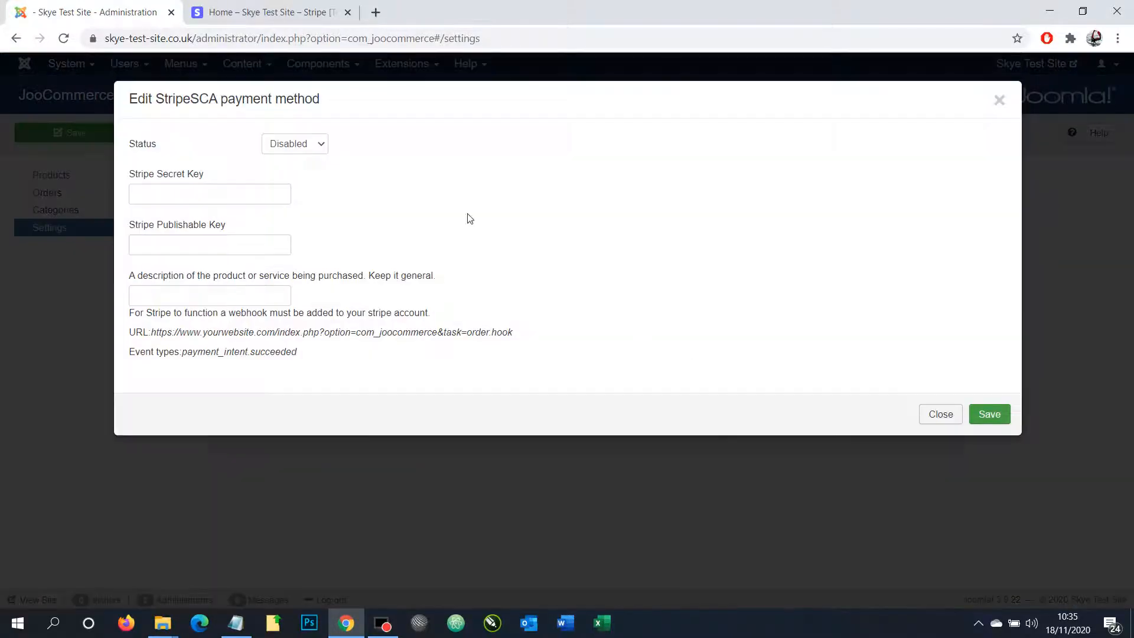
{"action": "left_click", "coordinate": [298, 143]}
{"action": "left_click", "coordinate": [295, 159]}
- Switch to the Stripe dashboard and copy the test publishable key from the developer API keys page
{"action": "left_click", "coordinate": [246, 11]}
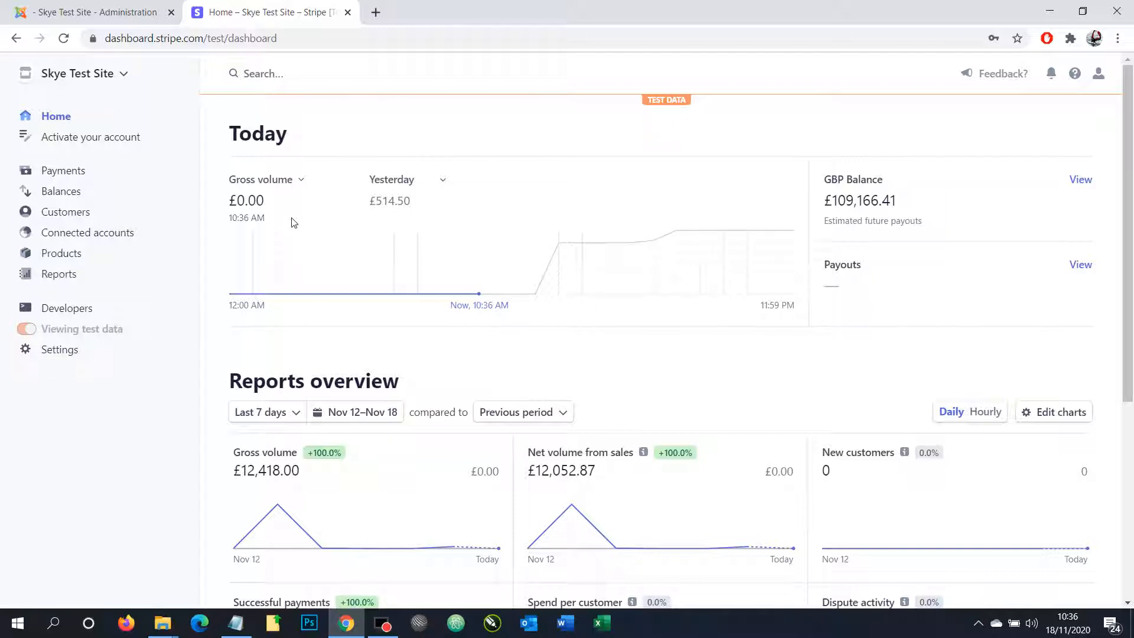
{"action": "mouse_move", "coordinate": [27, 329]}
{"action": "left_click", "coordinate": [51, 310]}
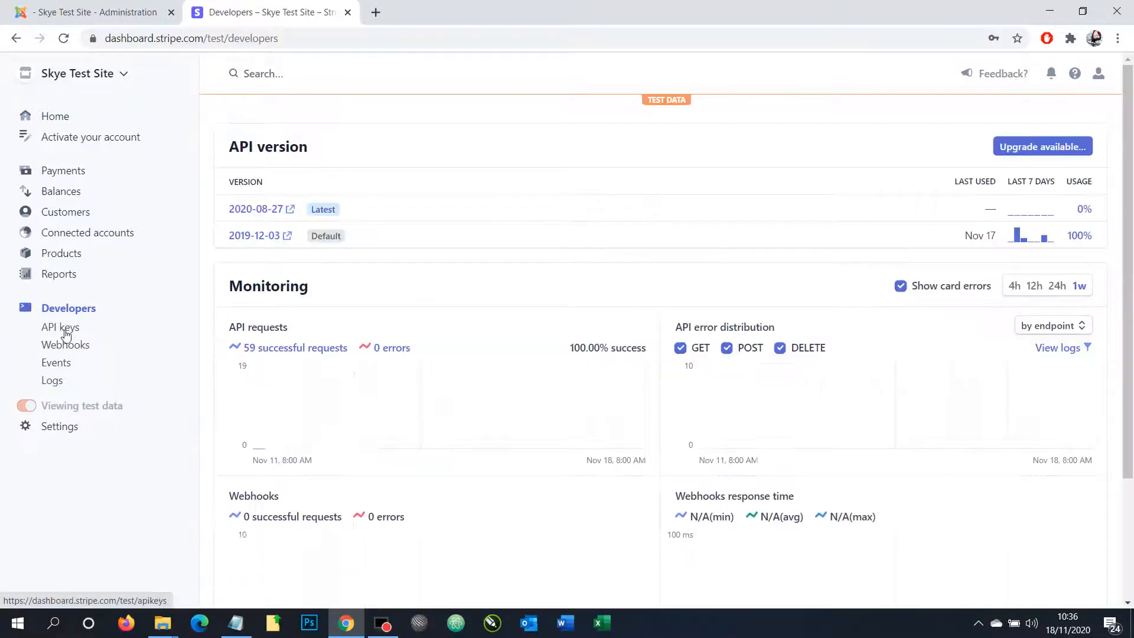
{"action": "left_click", "coordinate": [61, 326]}
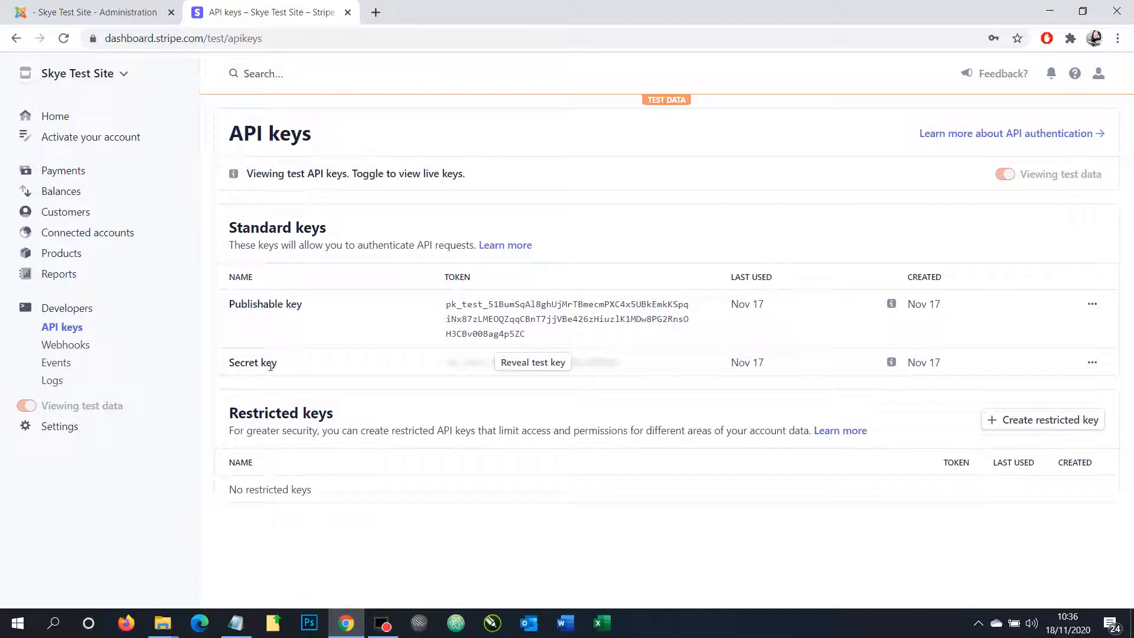
{"action": "left_click", "coordinate": [460, 319]}
- Return to the StripeSCA settings in Joomla and paste the copied key as the Stripe Publishable Key
{"action": "left_click", "coordinate": [100, 16]}
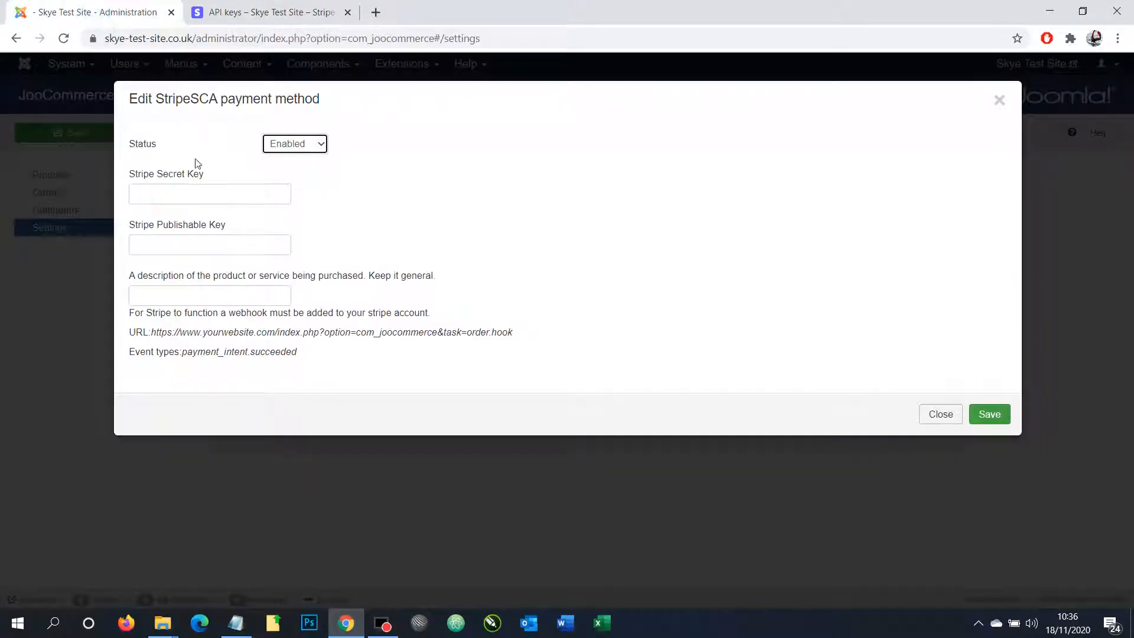
{"action": "left_click", "coordinate": [167, 239]}
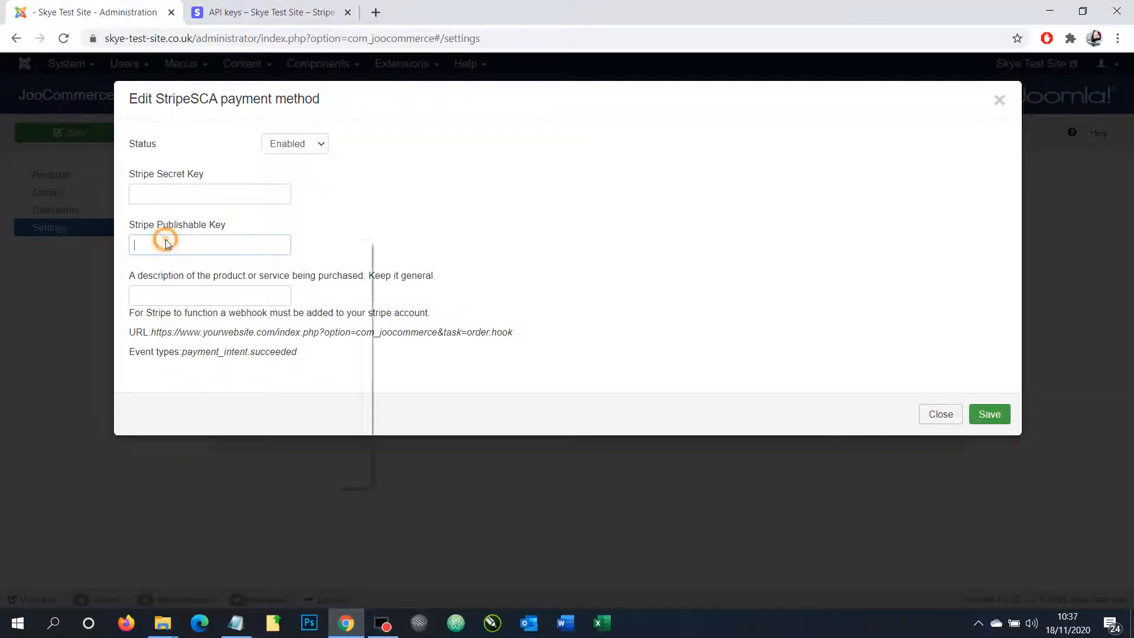
{"action": "right_click", "coordinate": [167, 239]}
{"action": "left_click", "coordinate": [198, 348]}
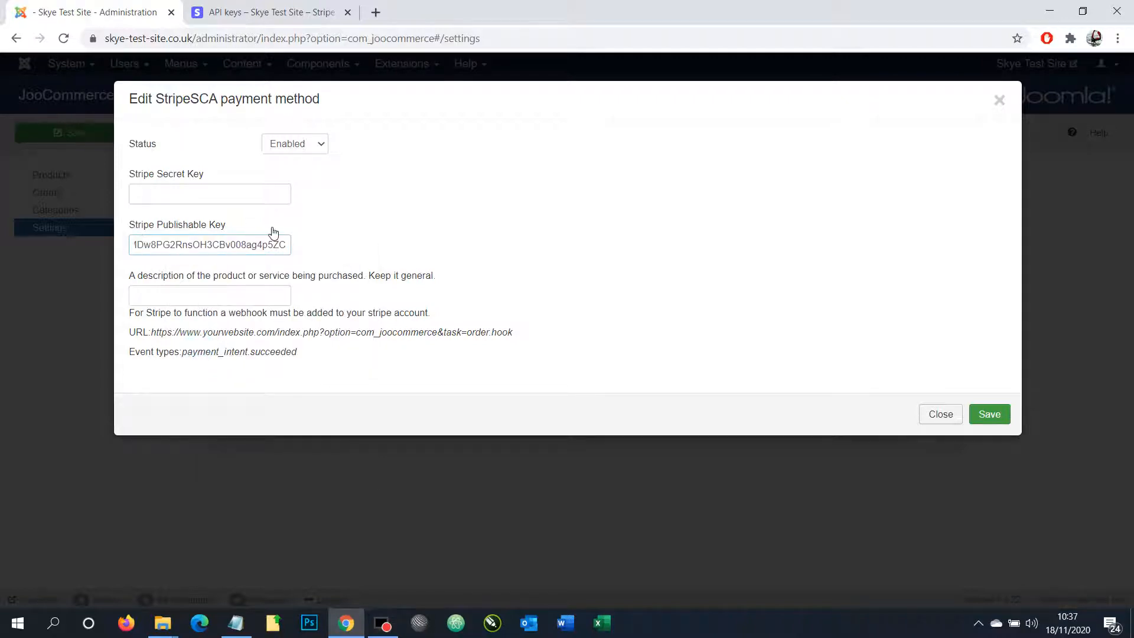
- Reveal and copy the test secret key in Stripe, and paste it as the Stripe Secret Key in the StripeSCA settings
{"action": "left_click", "coordinate": [263, 13]}
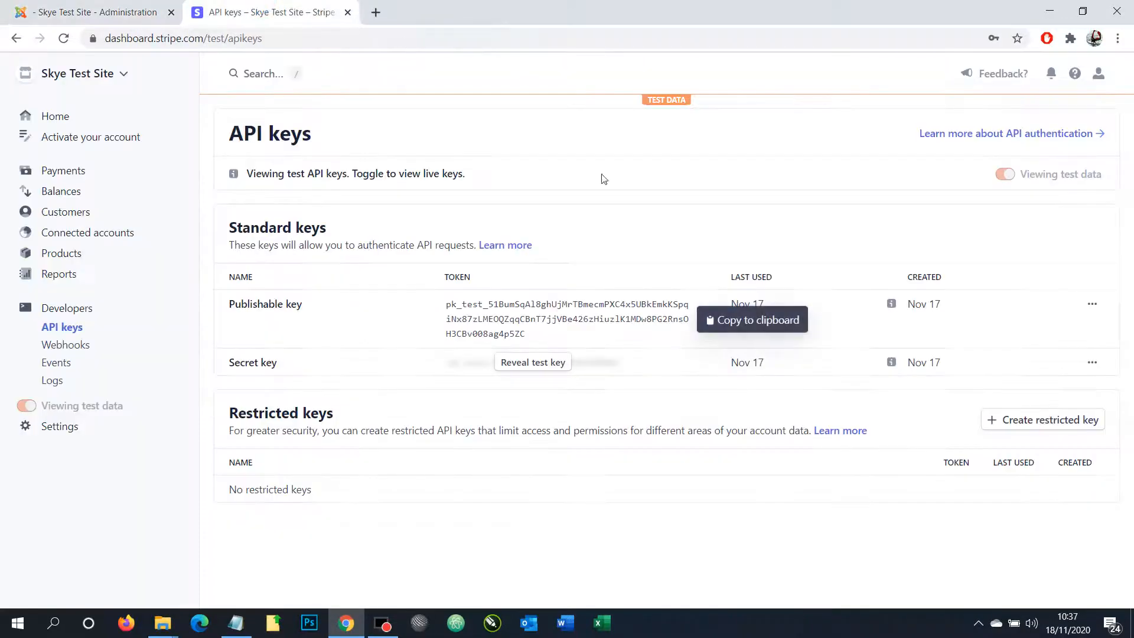
{"action": "left_click", "coordinate": [538, 362]}
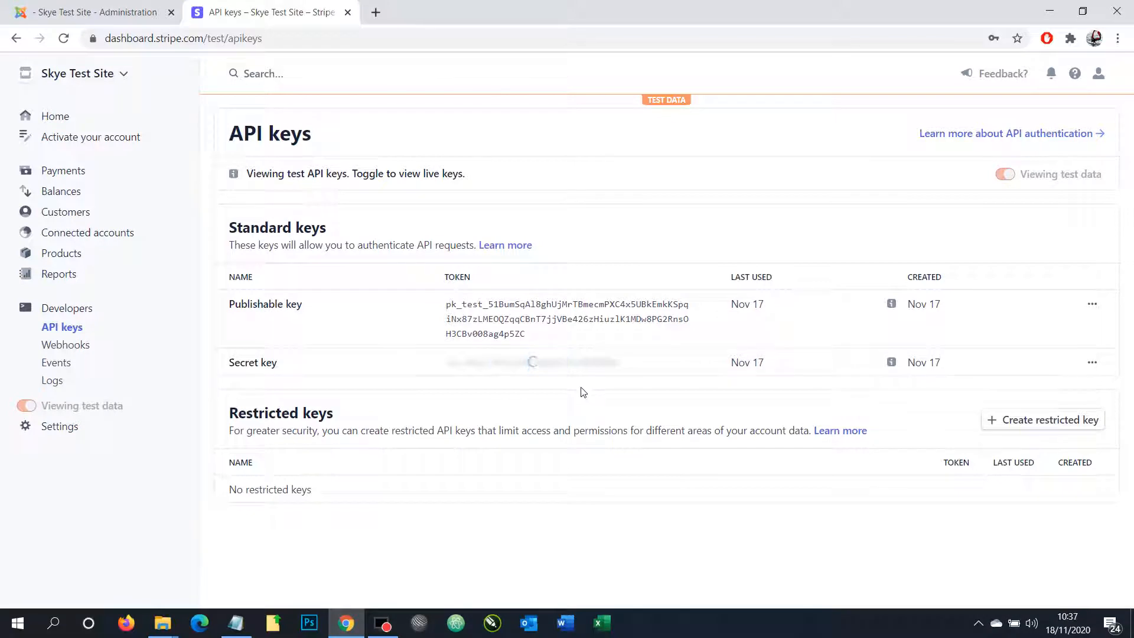
{"action": "left_click", "coordinate": [520, 381]}
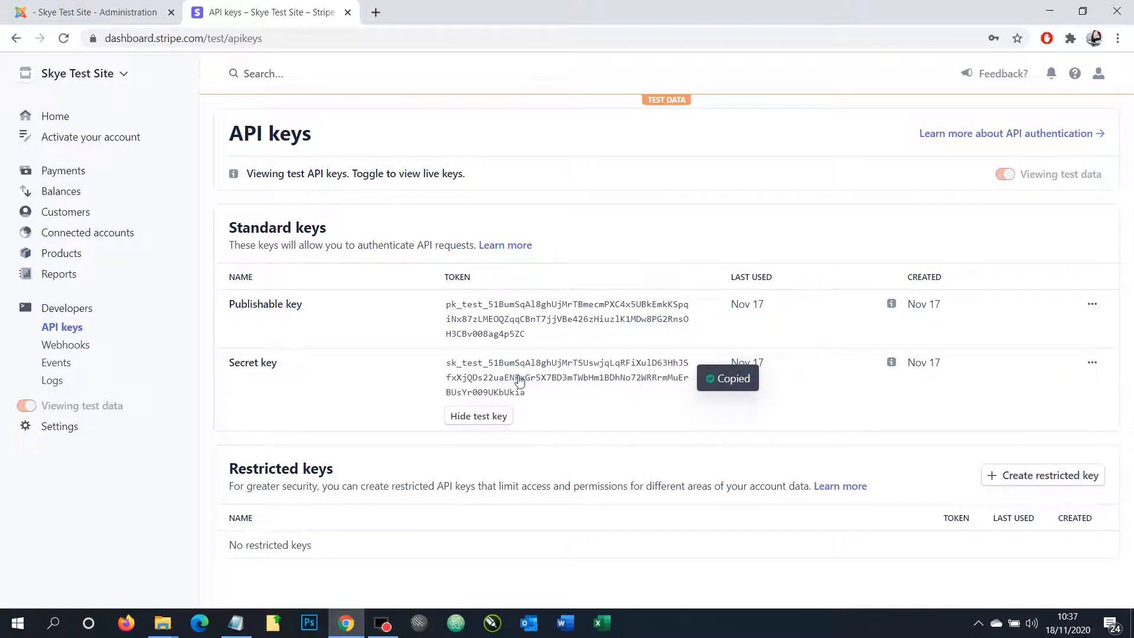
{"action": "left_click", "coordinate": [124, 13]}
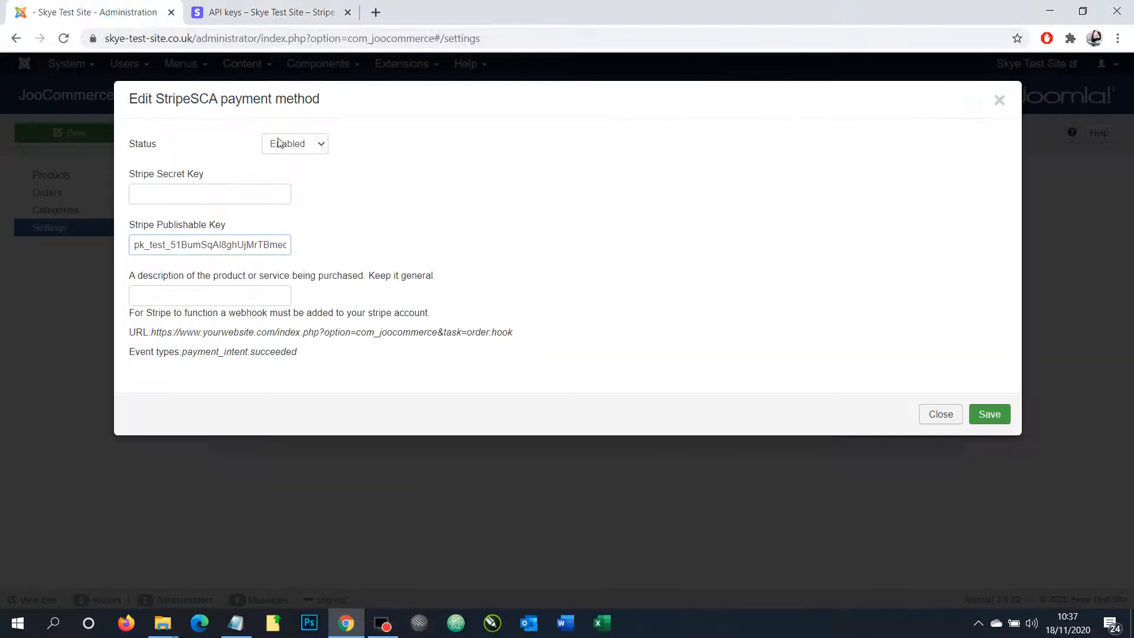
{"action": "left_click", "coordinate": [147, 189]}
{"action": "right_click", "coordinate": [172, 195]}
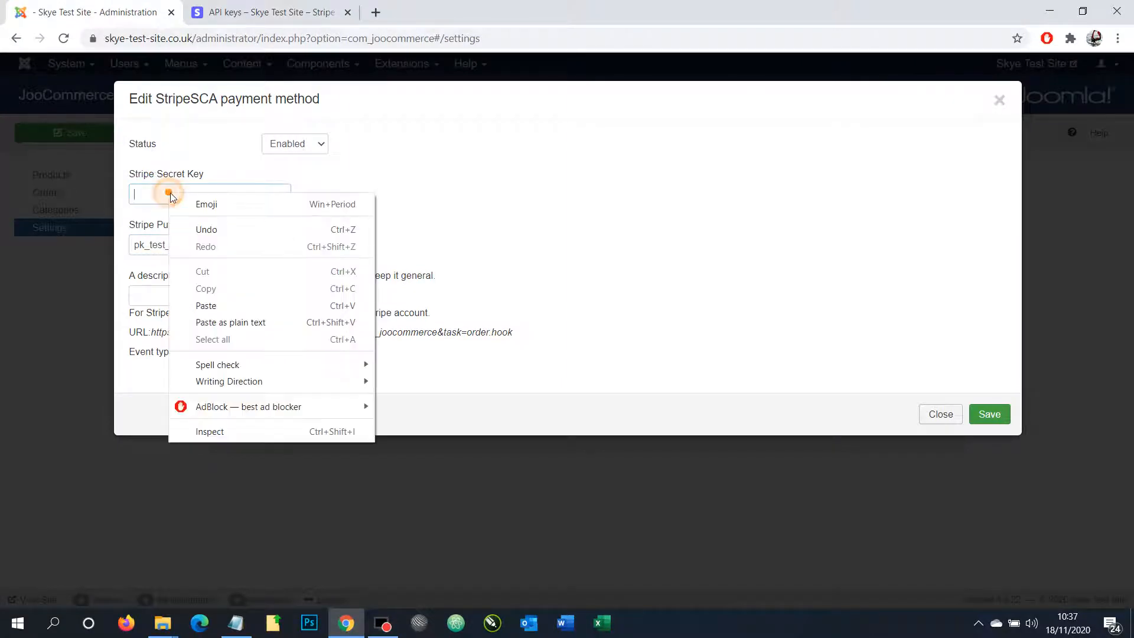
{"action": "left_click", "coordinate": [214, 301]}
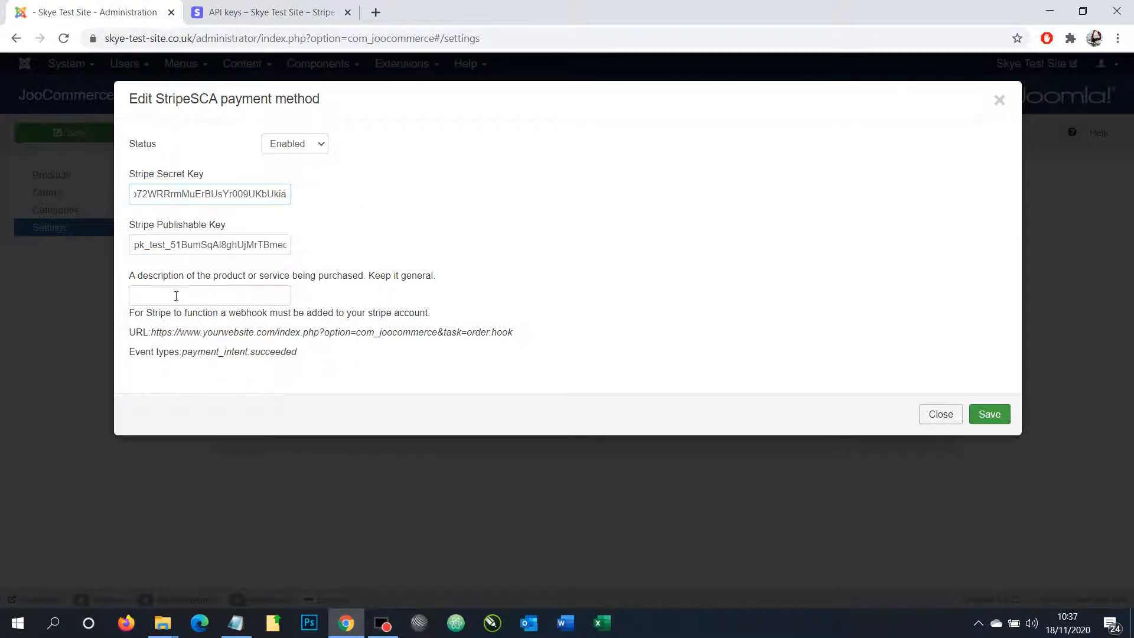
- Enter "Skye Test Shop" as the product or service description and copy the webhook URL and event types lines
{"action": "left_click", "coordinate": [197, 302]}
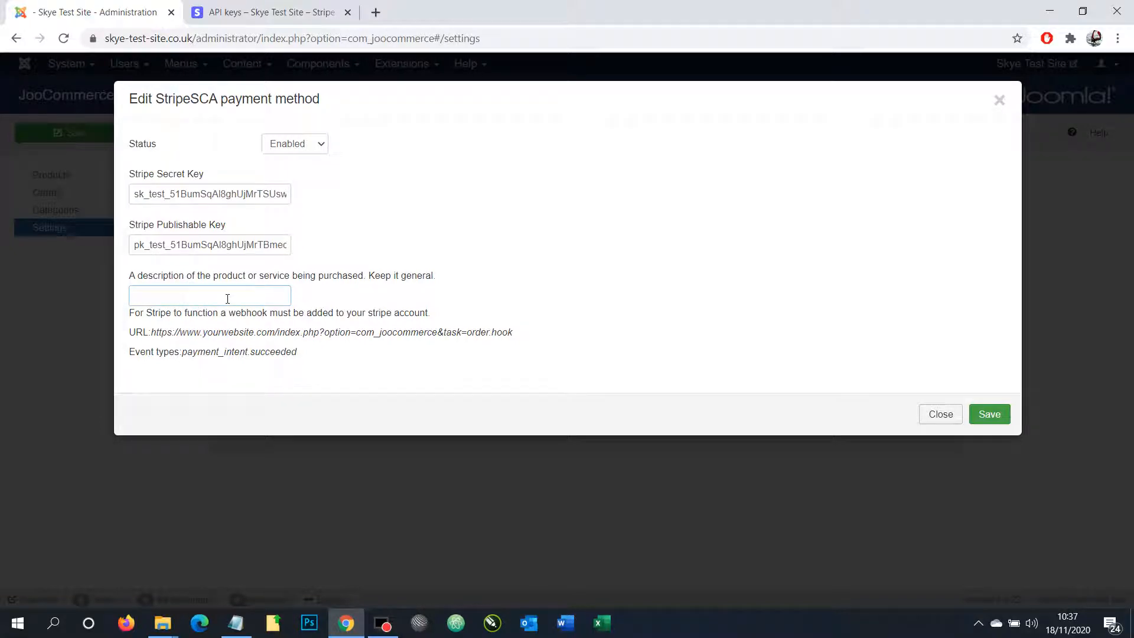
{"action": "type", "text": "Skye Test Shop"}
{"action": "left_click_drag", "start_coordinate": [303, 356], "coordinate": [123, 333]}
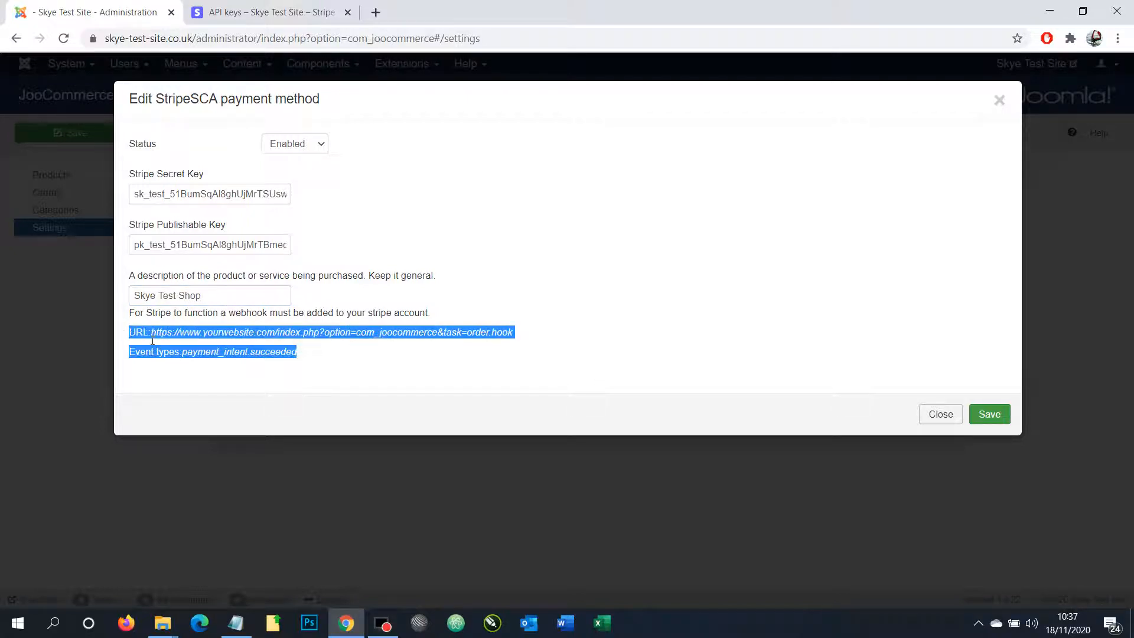
{"action": "right_click", "coordinate": [147, 338]}
{"action": "left_click", "coordinate": [185, 347]}
- Save the StripeSCA payment method and apply the changed JooCommerce settings
{"action": "left_click", "coordinate": [987, 416]}
{"action": "left_click", "coordinate": [81, 132]}
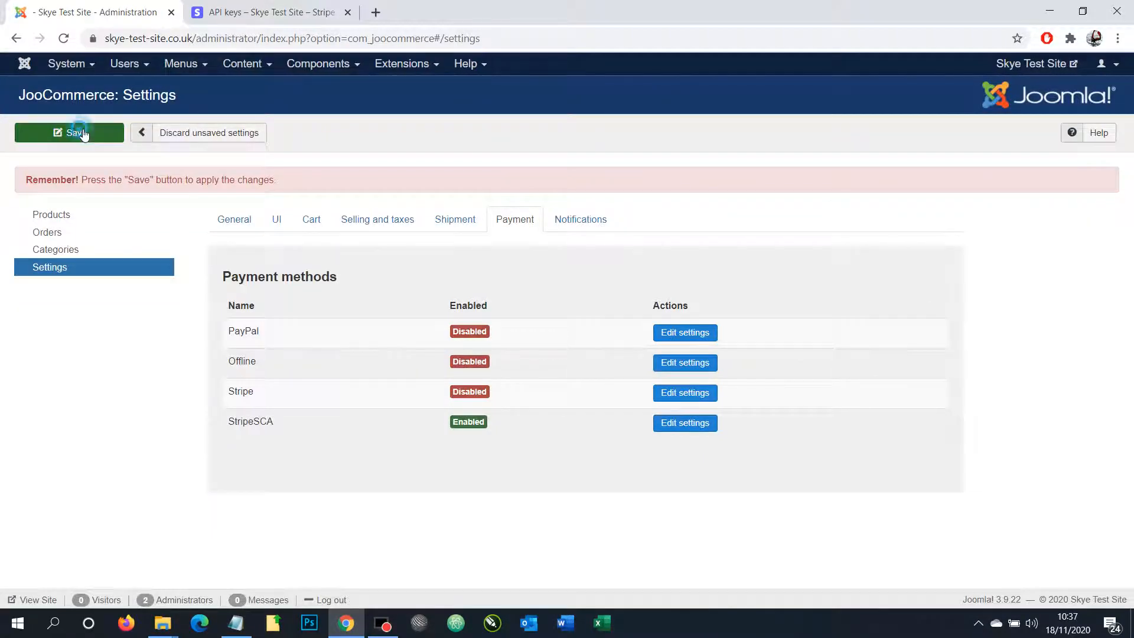
- Paste the copied webhook details into the Notepad document and move the web address onto its own line below "URL:"
{"action": "left_click", "coordinate": [236, 622]}
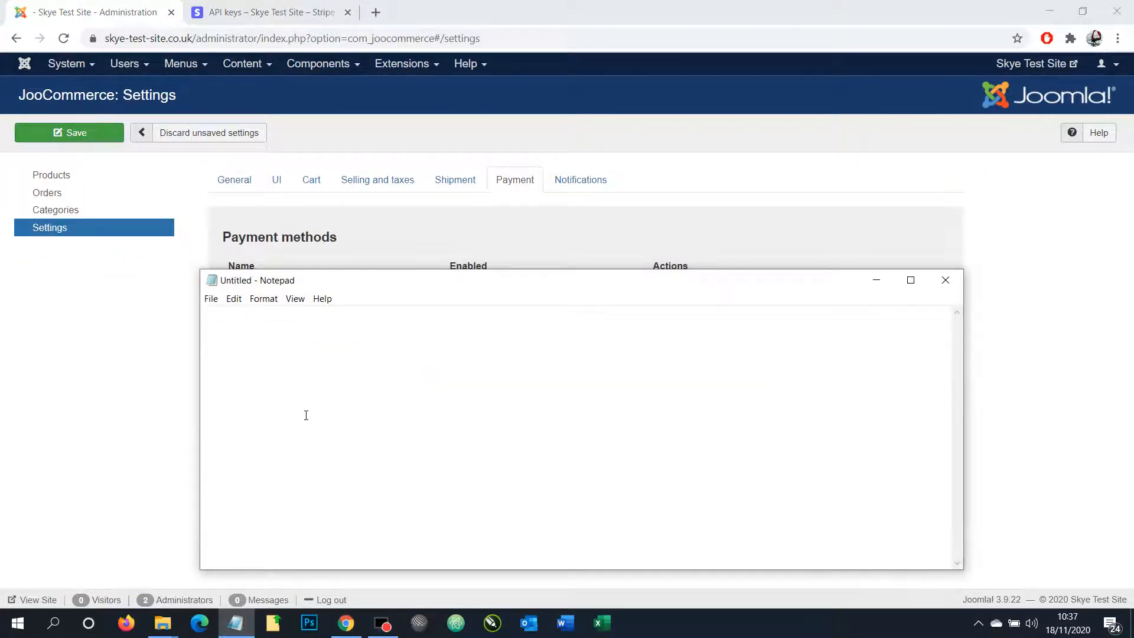
{"action": "key", "text": "ctrl+v"}
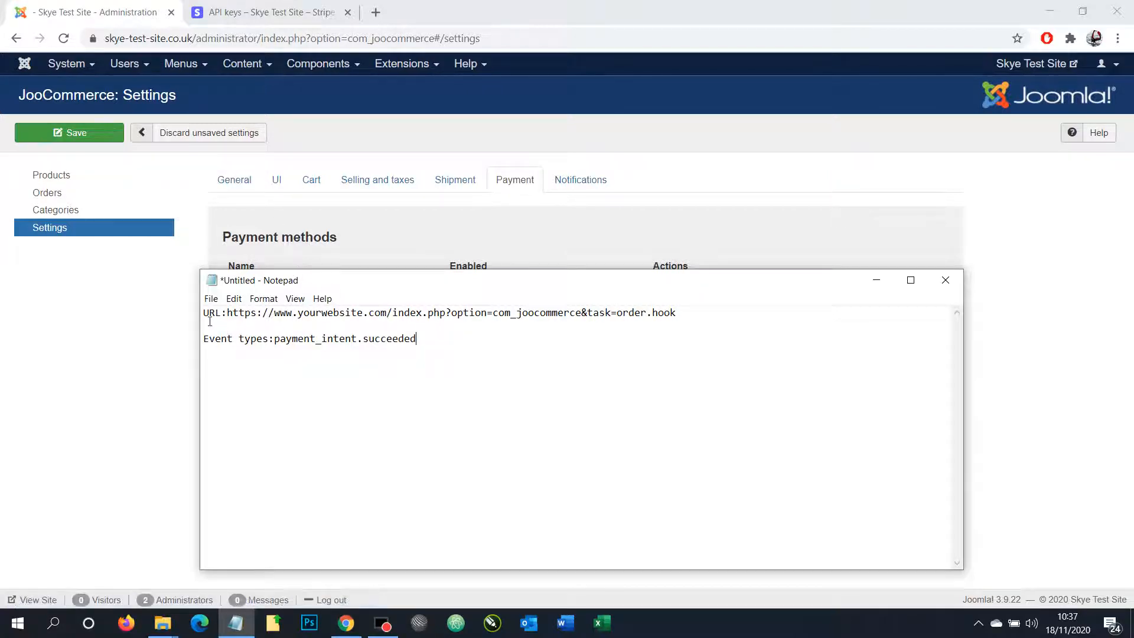
{"action": "left_click", "coordinate": [227, 314]}
{"action": "key", "text": "Return"}
{"action": "key", "text": "Return"}
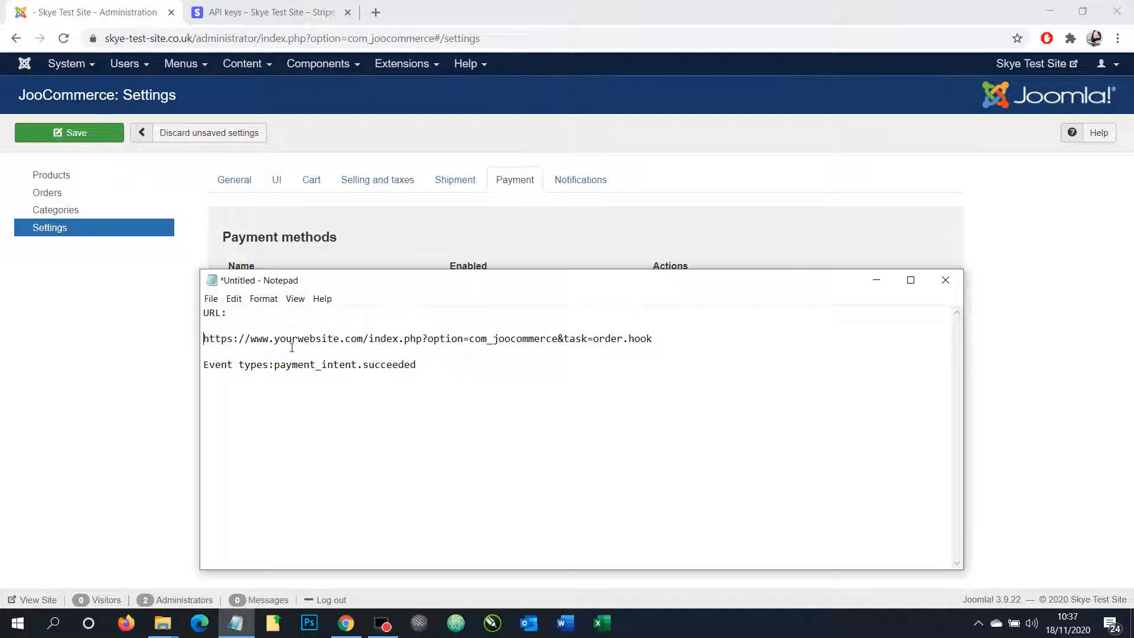
- Copy the Joomla administrator page's address from the browser and paste it on a new line below the webhook URL in Notepad
{"action": "left_click_drag", "start_coordinate": [369, 339], "coordinate": [207, 348]}
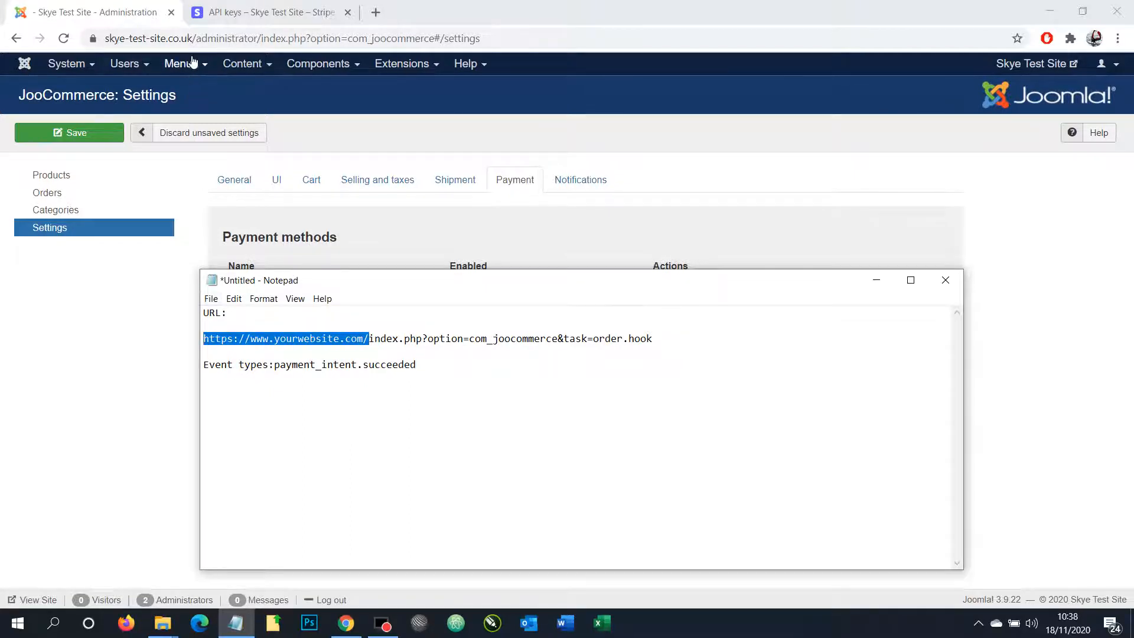
{"action": "left_click", "coordinate": [185, 39]}
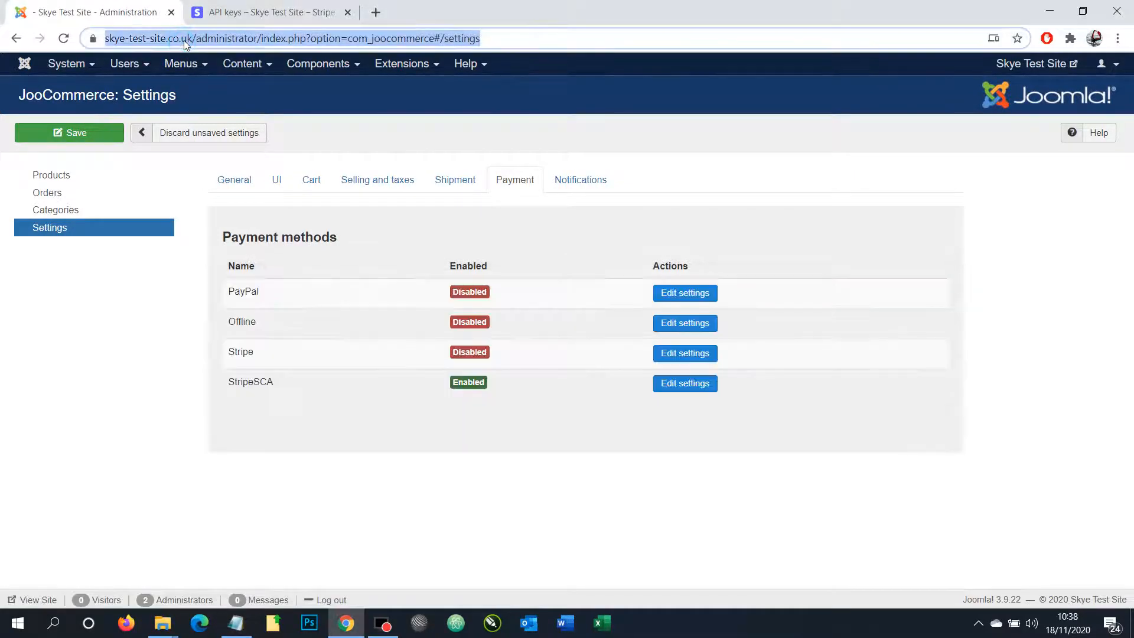
{"action": "right_click", "coordinate": [184, 41]}
{"action": "left_click", "coordinate": [219, 145]}
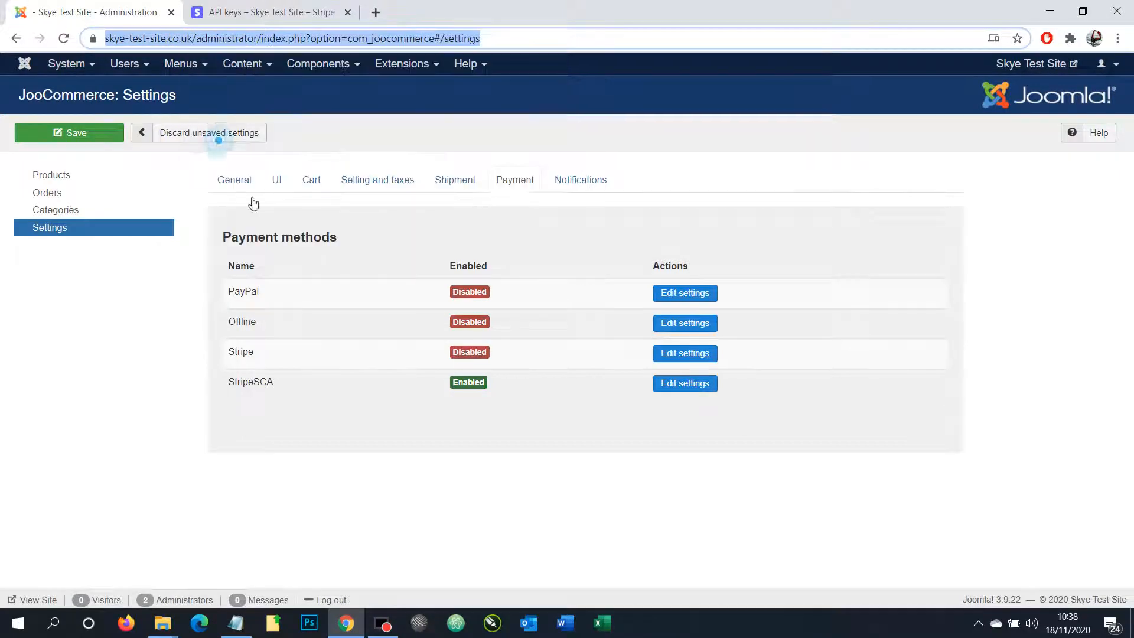
{"action": "left_click", "coordinate": [236, 623]}
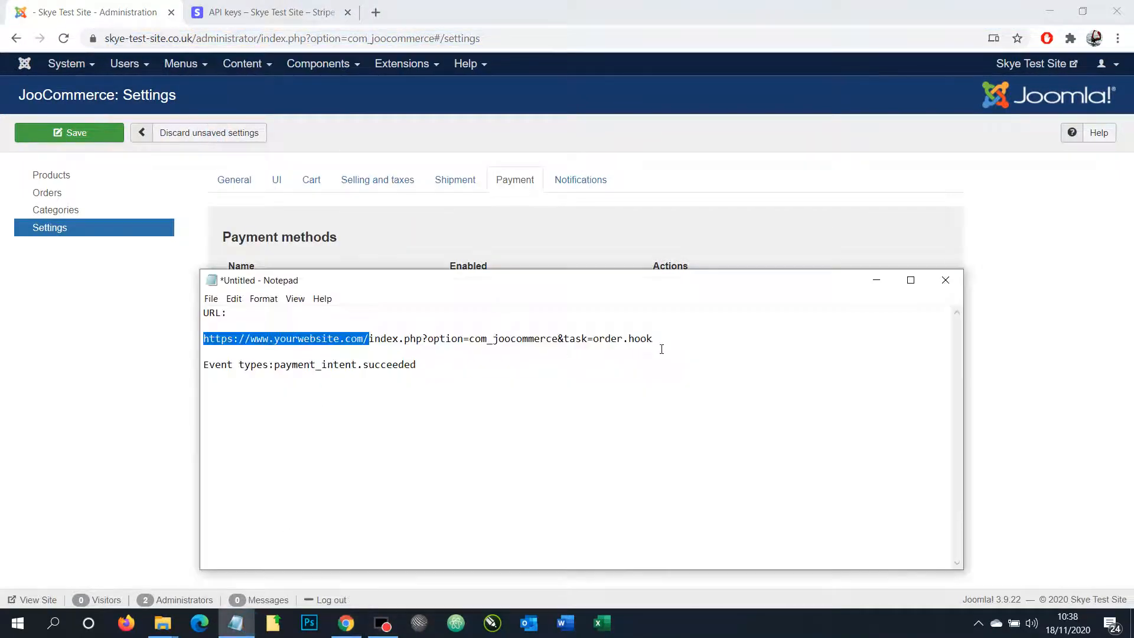
{"action": "left_click", "coordinate": [662, 348]}
{"action": "key", "text": "Return"}
{"action": "key", "text": "Return"}
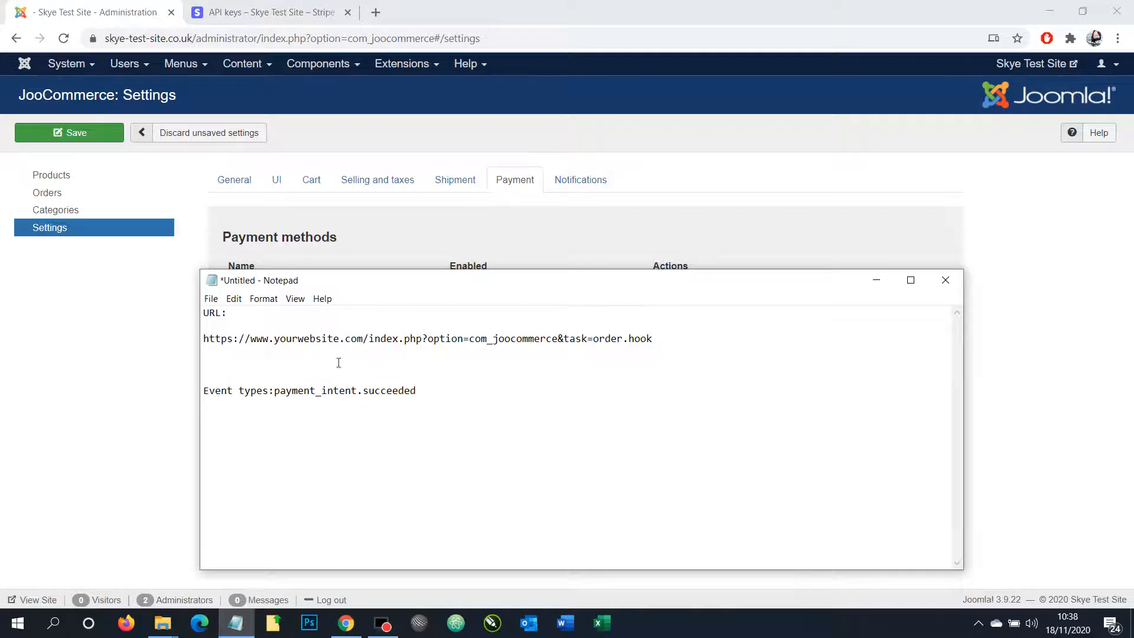
{"action": "right_click", "coordinate": [262, 365]}
{"action": "left_click", "coordinate": [291, 420]}
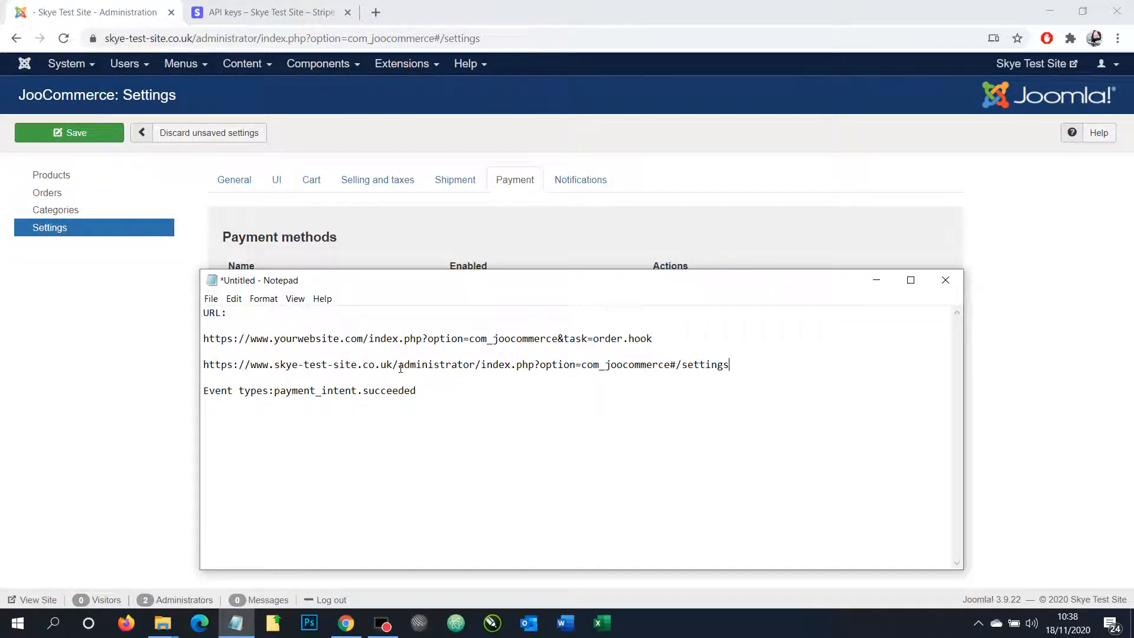
{"action": "left_click_drag", "start_coordinate": [394, 368], "coordinate": [254, 372]}
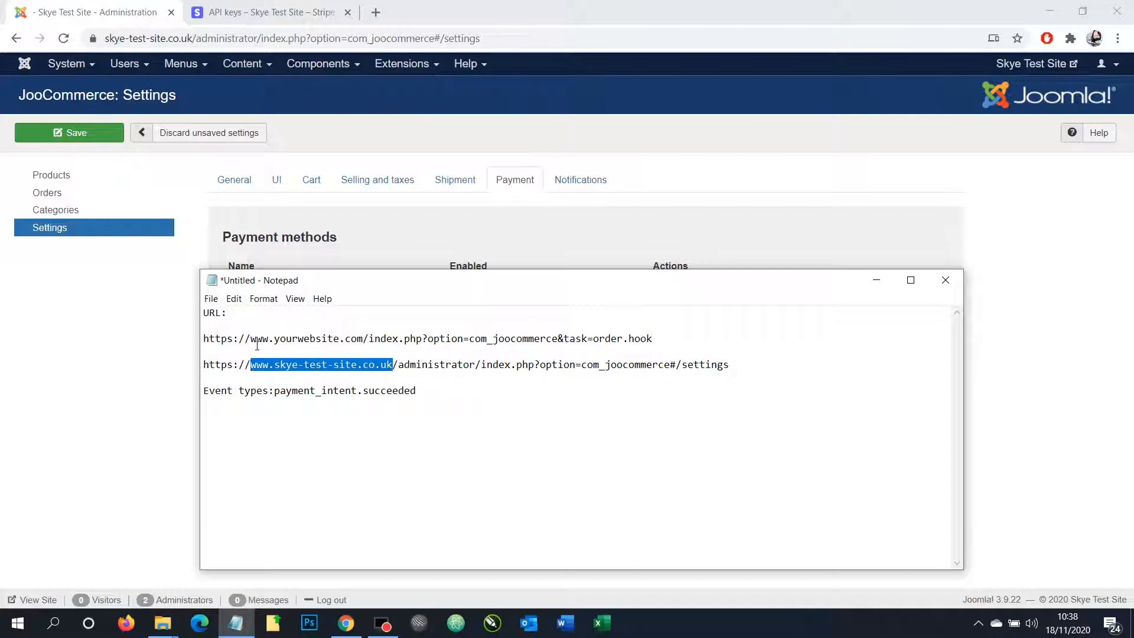
{"action": "left_click_drag", "start_coordinate": [251, 343], "coordinate": [370, 351]}
{"action": "key", "text": "ctrl+v"}
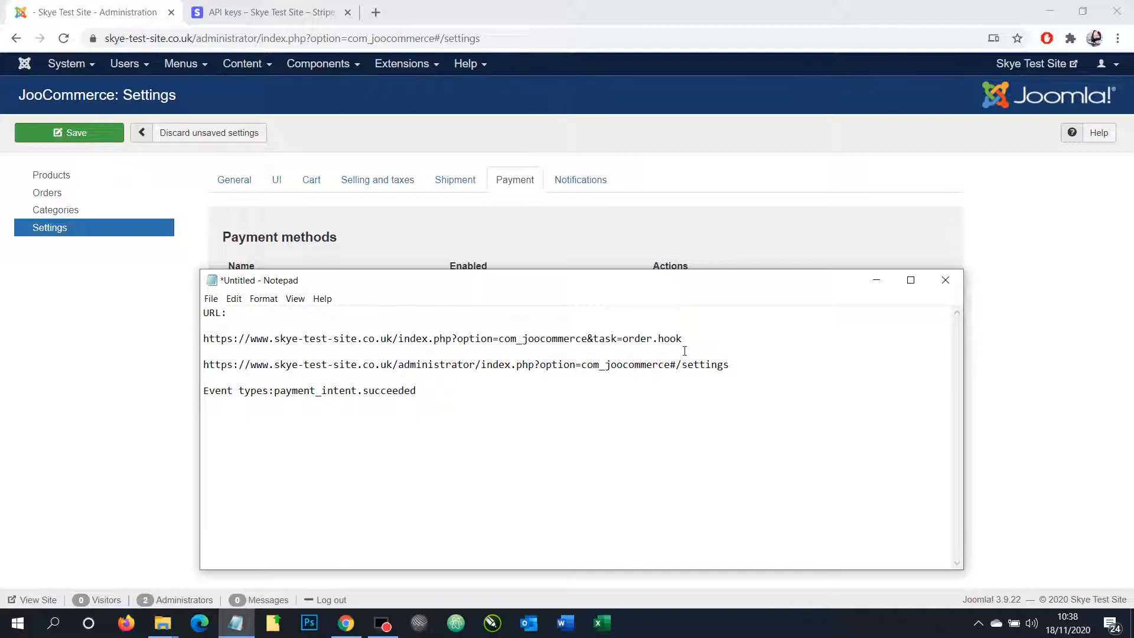
{"action": "left_click_drag", "start_coordinate": [751, 373], "coordinate": [200, 377]}
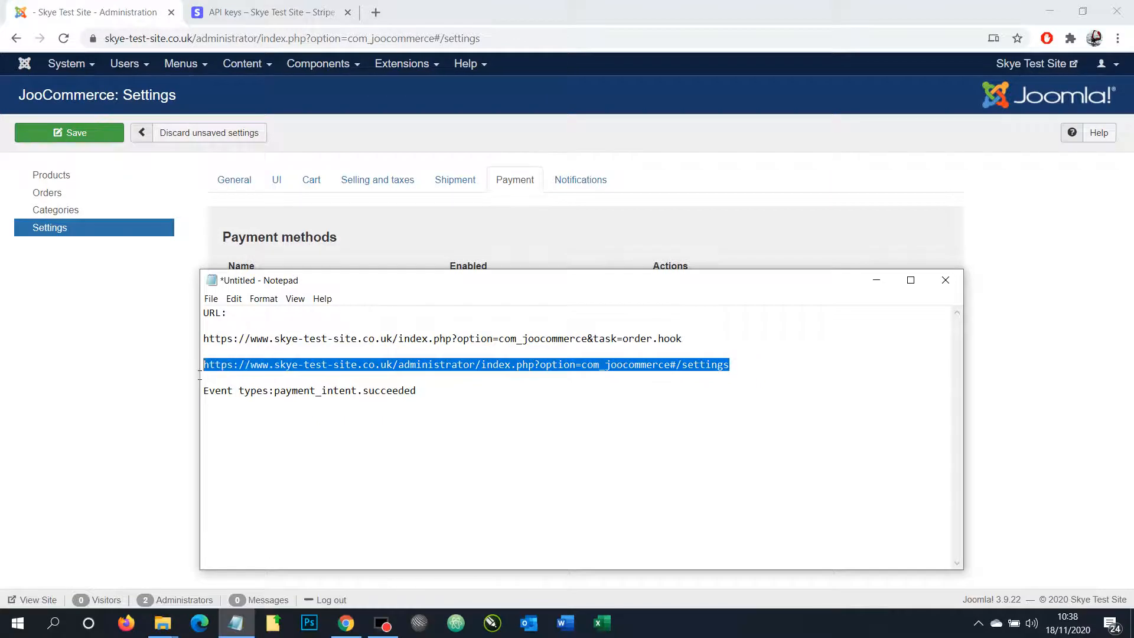
{"action": "key", "text": "BackSpace"}
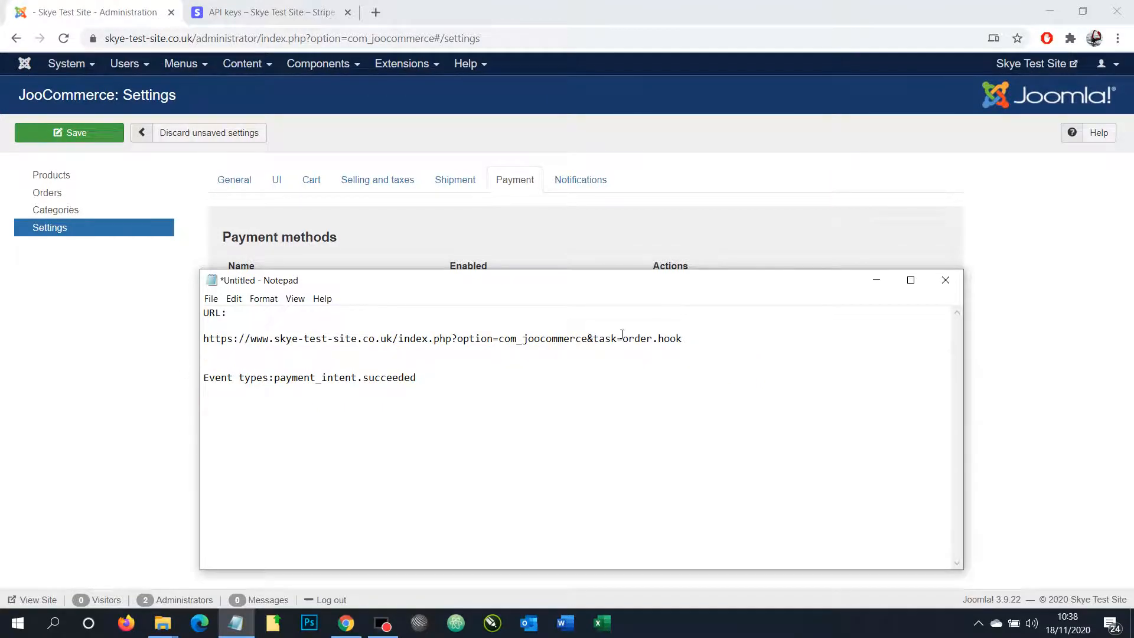
- Switch to the Stripe dashboard and start adding a new test-mode webhook endpoint
{"action": "left_click", "coordinate": [237, 12]}
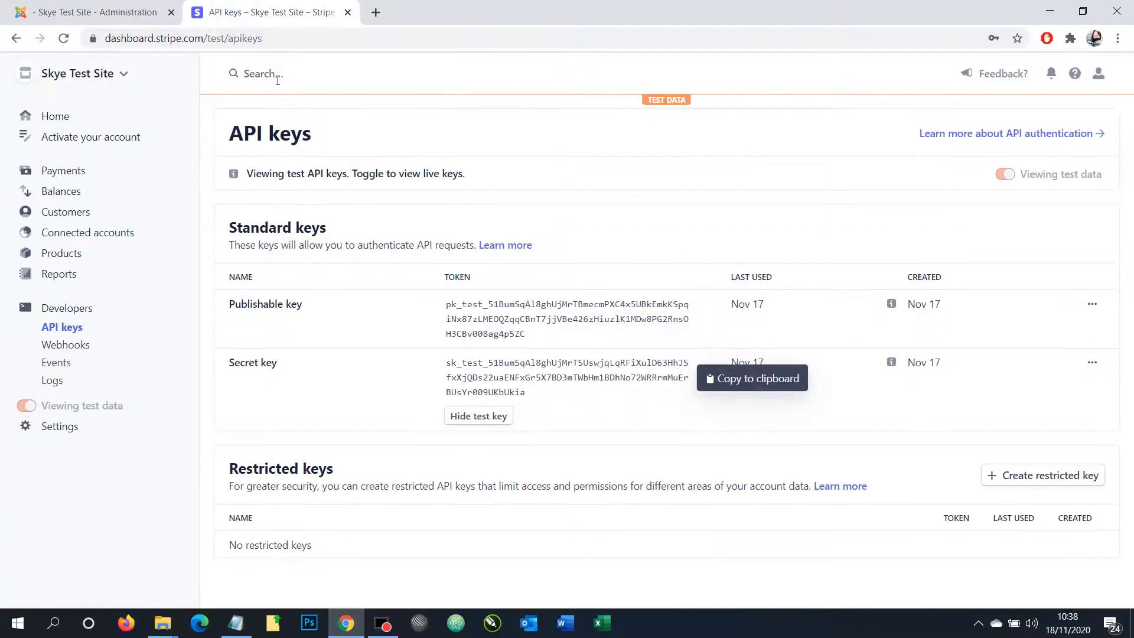
{"action": "left_click", "coordinate": [66, 347]}
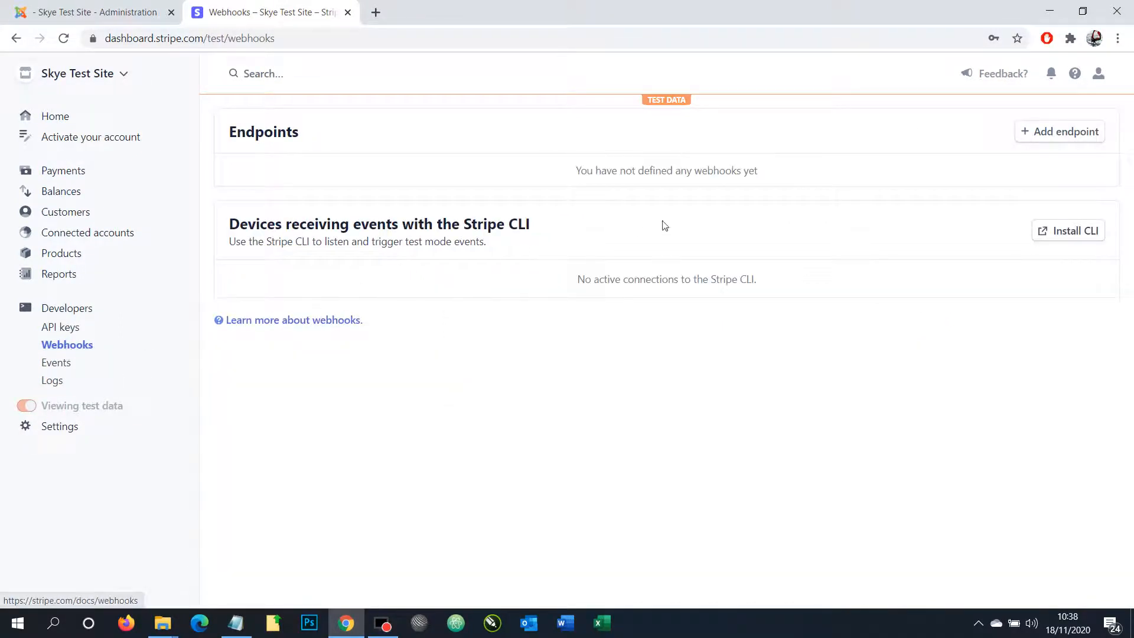
{"action": "left_click", "coordinate": [1049, 139]}
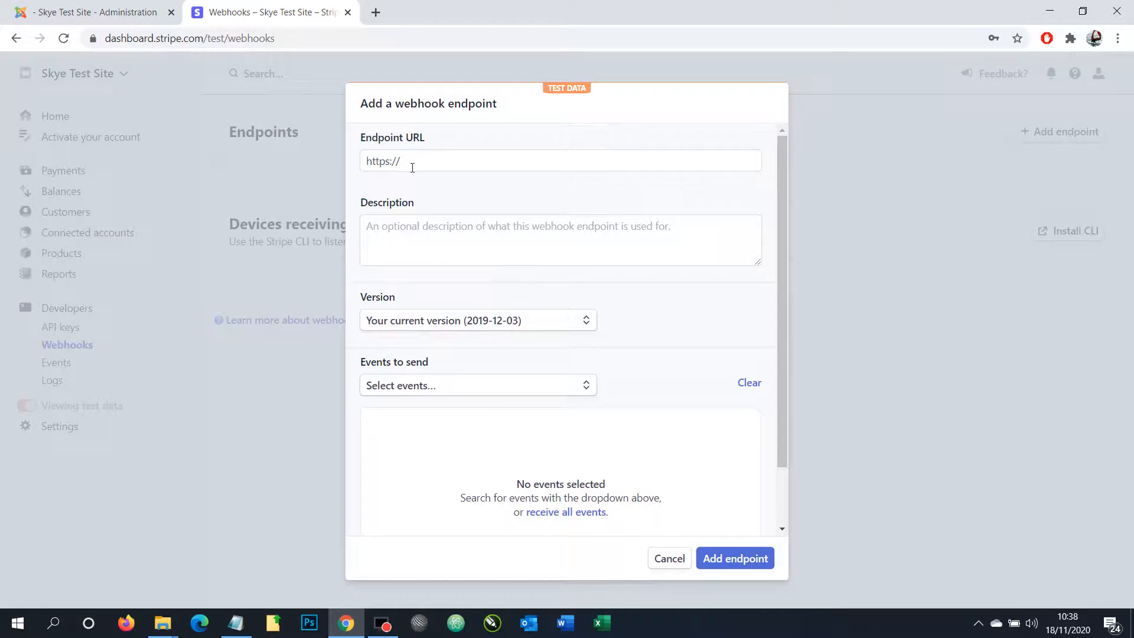
{"action": "left_click", "coordinate": [236, 622]}
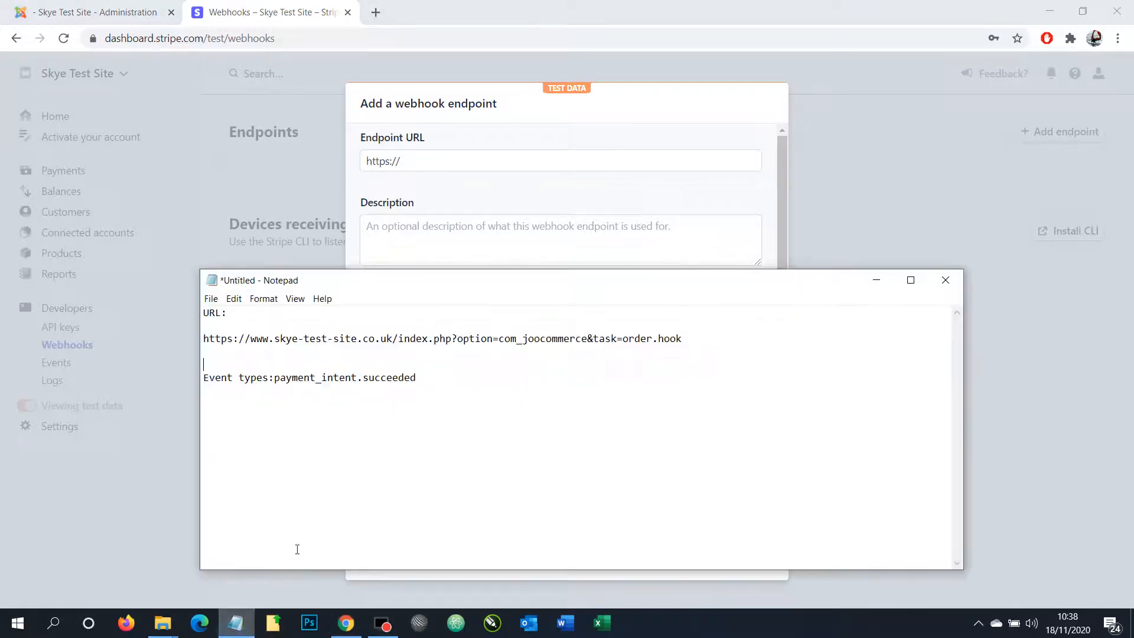
{"action": "left_click", "coordinate": [705, 348]}
{"action": "left_click_drag", "start_coordinate": [705, 347], "coordinate": [230, 342]}
{"action": "right_click", "coordinate": [230, 343]}
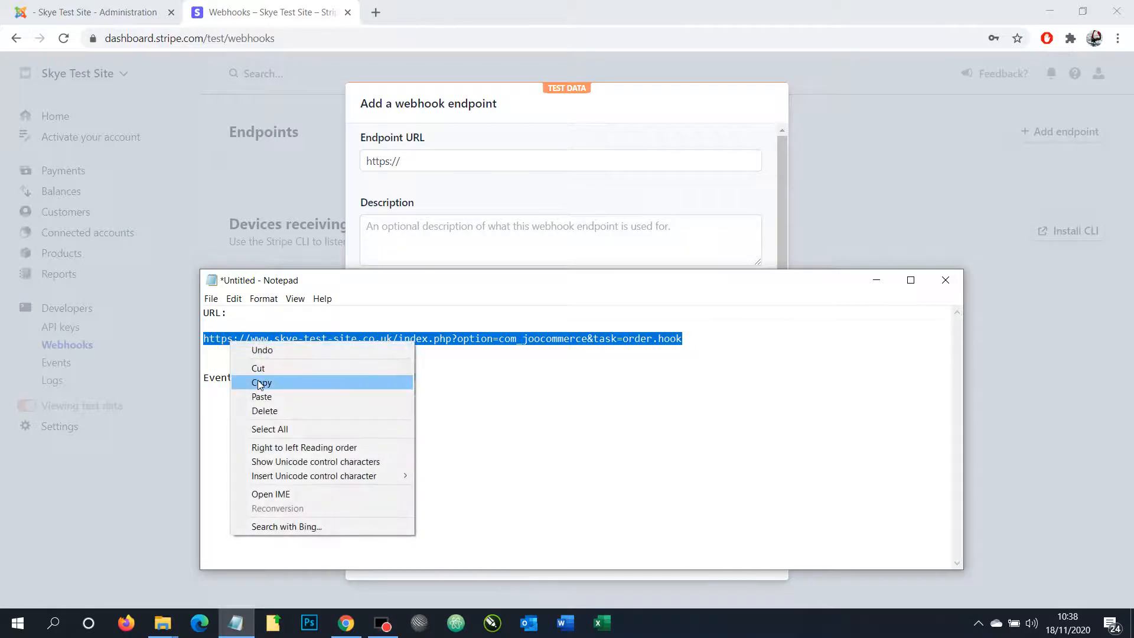
{"action": "left_click", "coordinate": [256, 382]}
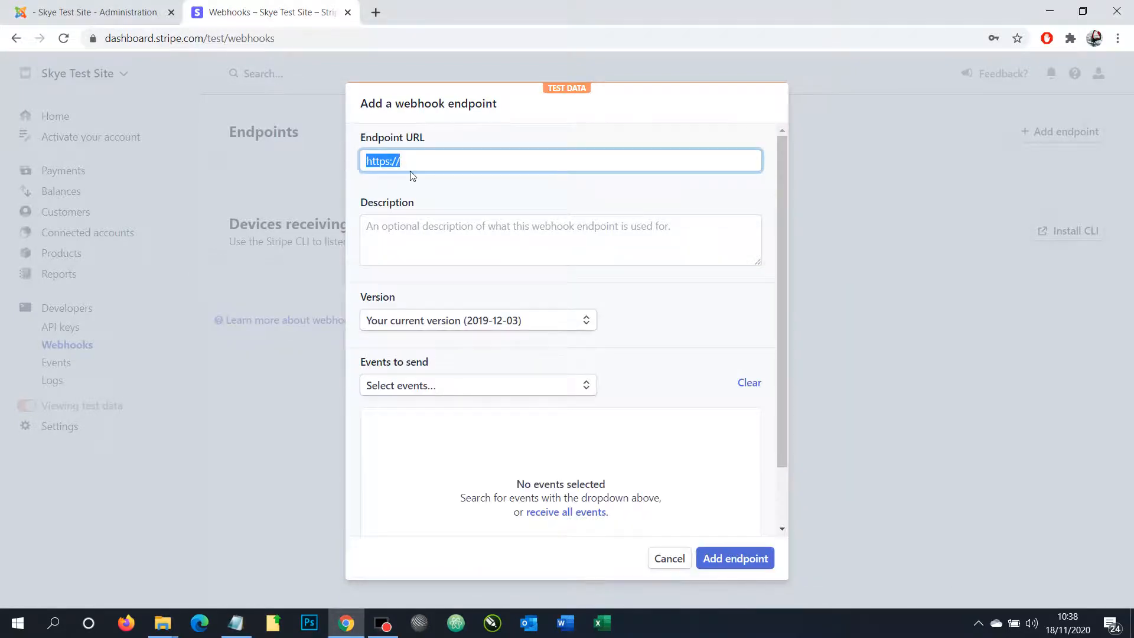
{"action": "right_click", "coordinate": [391, 164]}
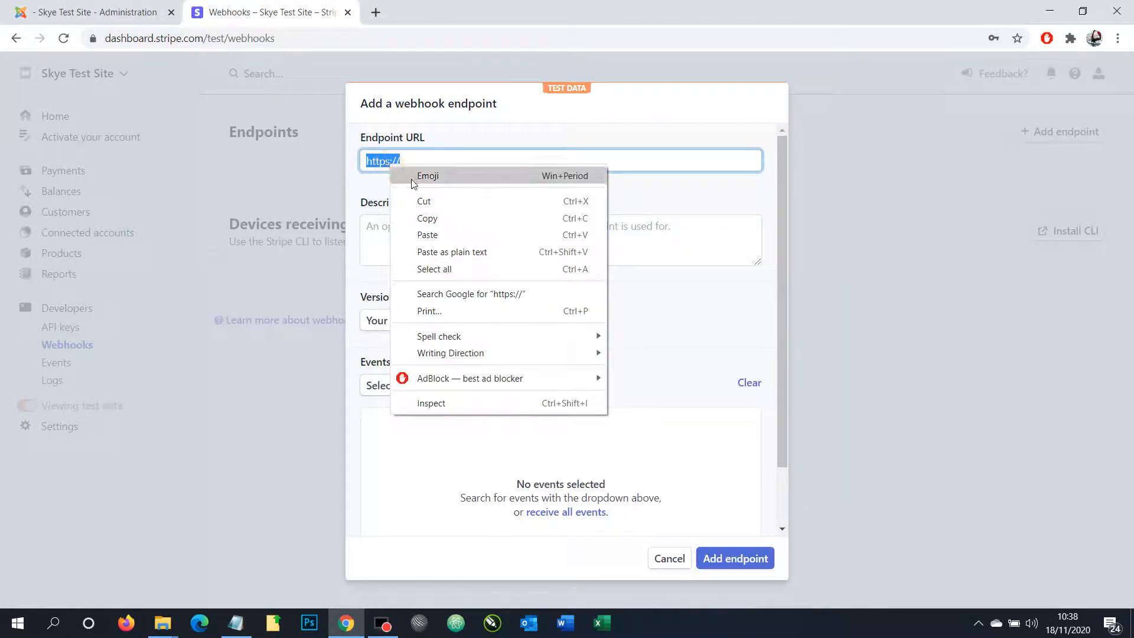
{"action": "left_click", "coordinate": [426, 235]}
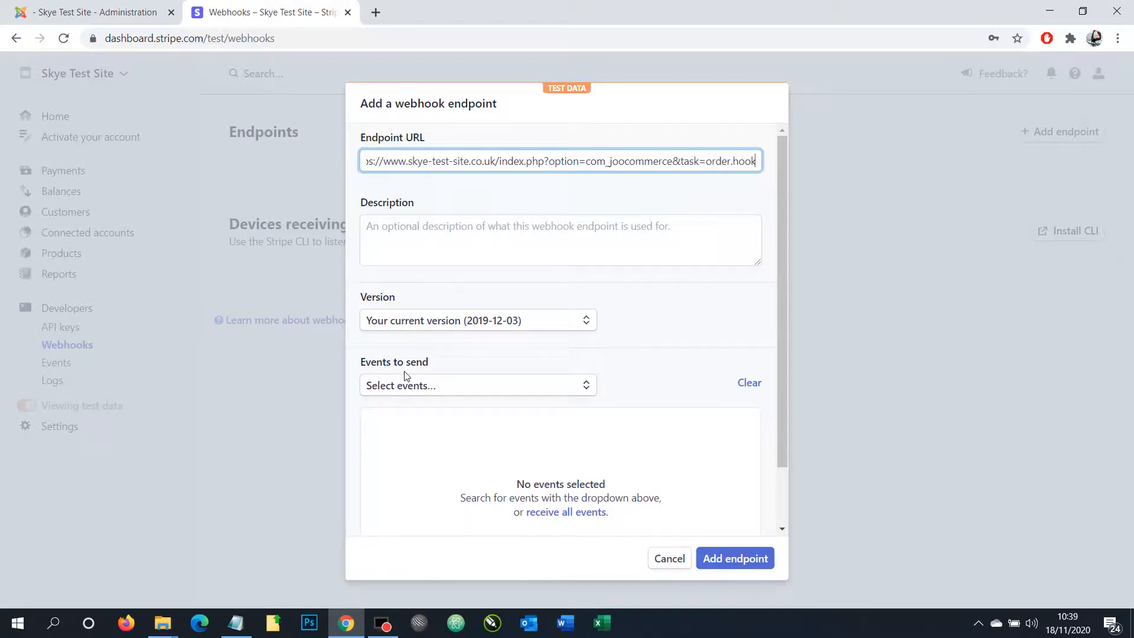
- Check the required event type in Notepad and add payment_intent.succeeded to the new endpoint's events to send
{"action": "left_click", "coordinate": [236, 623]}
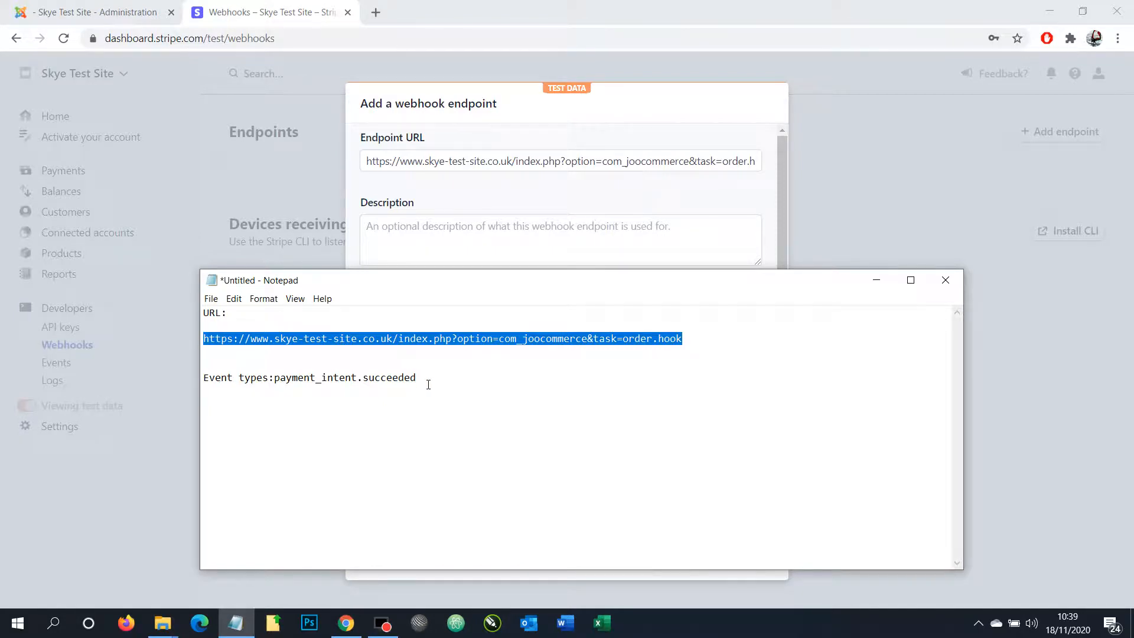
{"action": "left_click", "coordinate": [527, 117]}
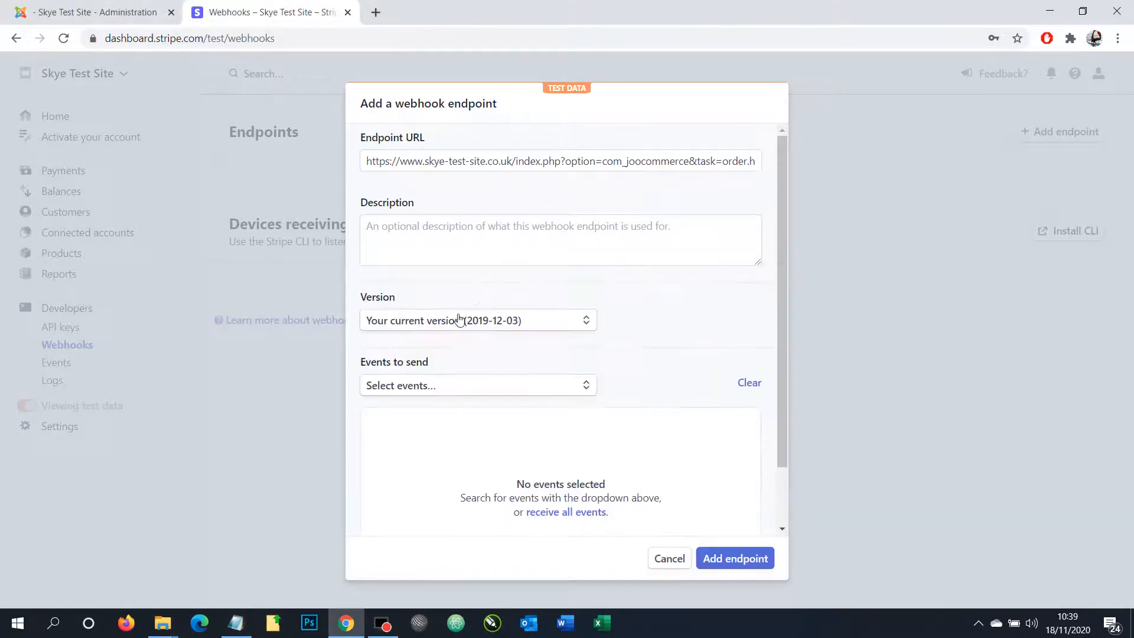
{"action": "left_click", "coordinate": [412, 387]}
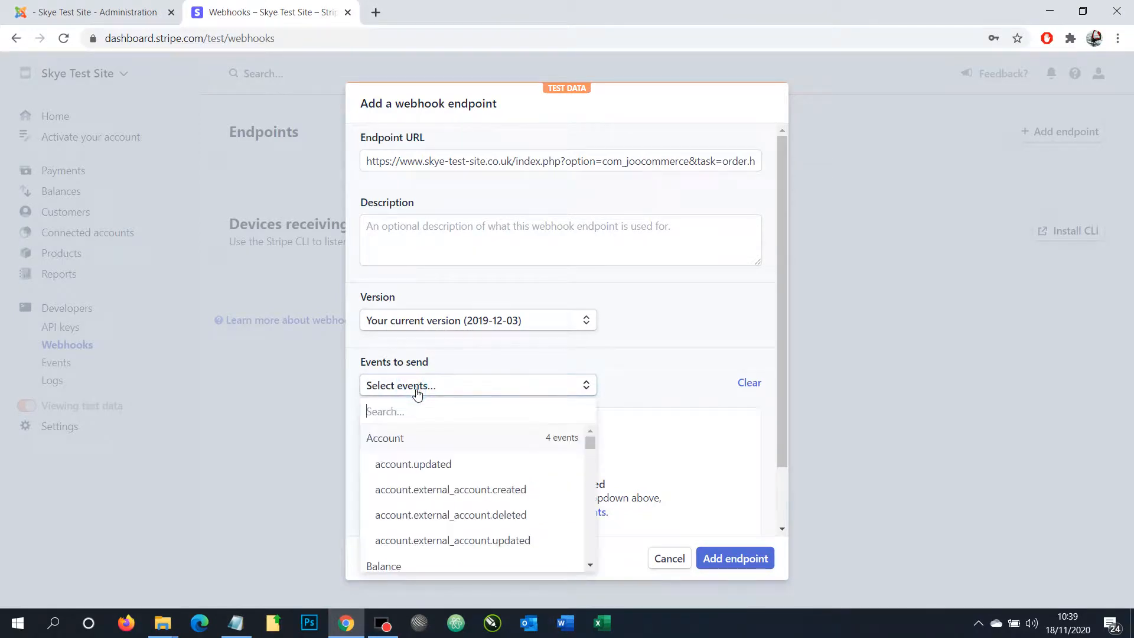
{"action": "scroll", "coordinate": [444, 459], "scroll_direction": "down", "scroll_amount": 20}
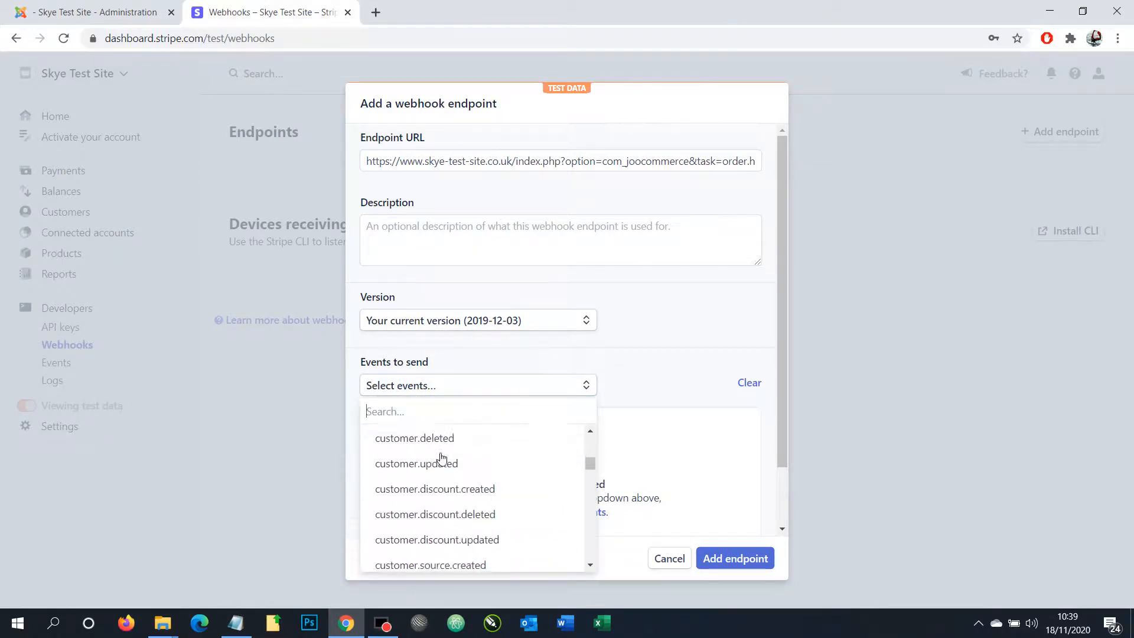
{"action": "scroll", "coordinate": [442, 458], "scroll_direction": "down", "scroll_amount": 15}
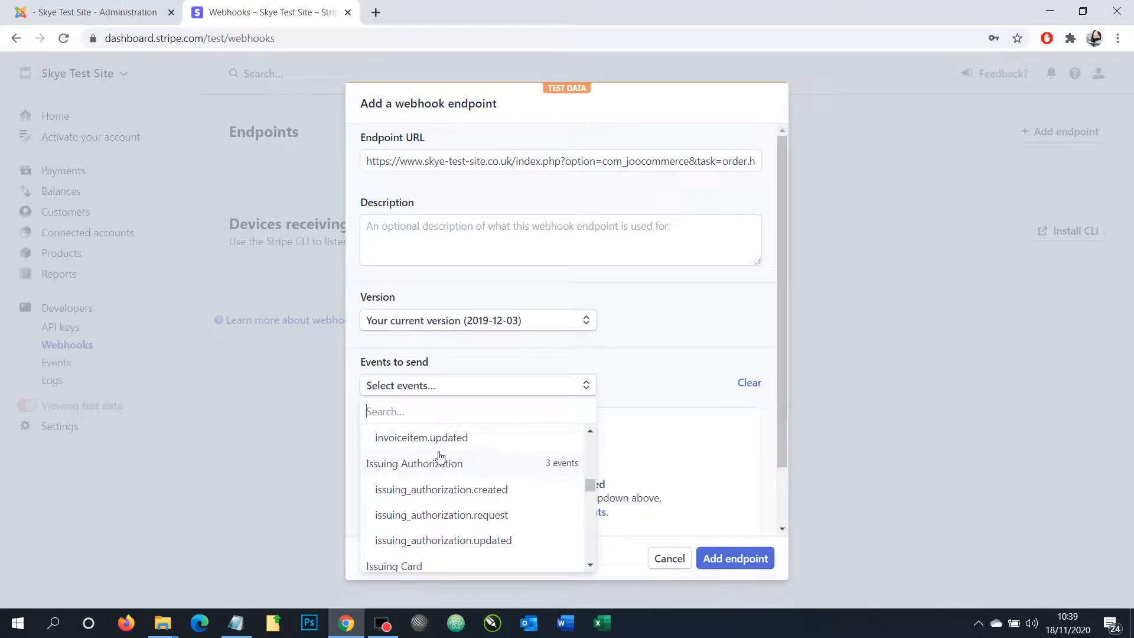
{"action": "scroll", "coordinate": [440, 457], "scroll_direction": "down", "scroll_amount": 15}
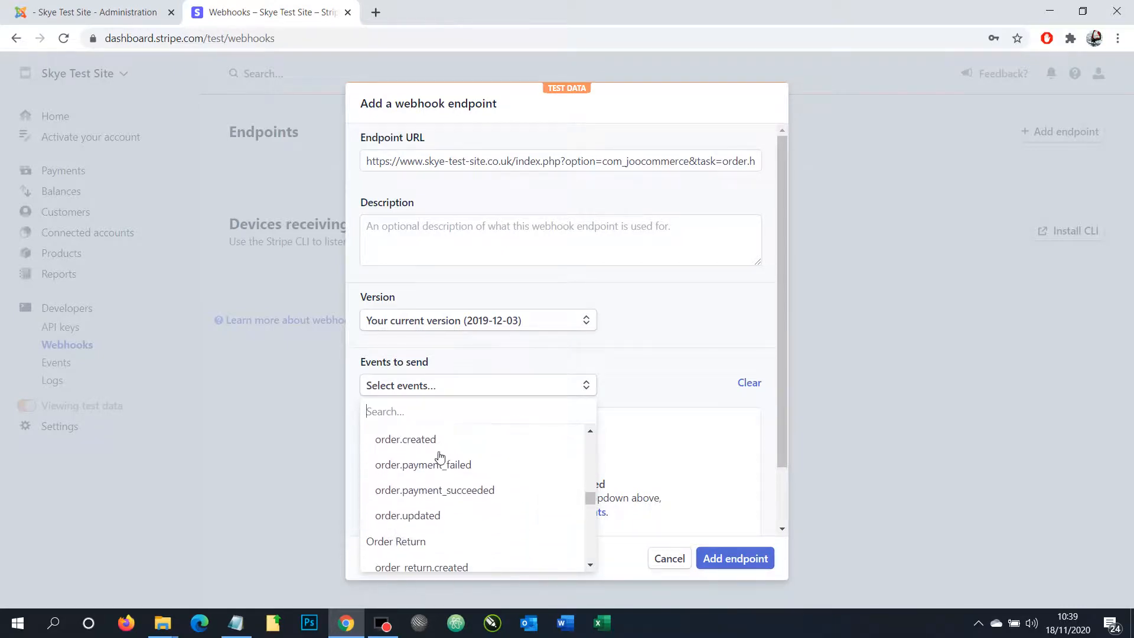
{"action": "scroll", "coordinate": [440, 457], "scroll_direction": "down", "scroll_amount": 3}
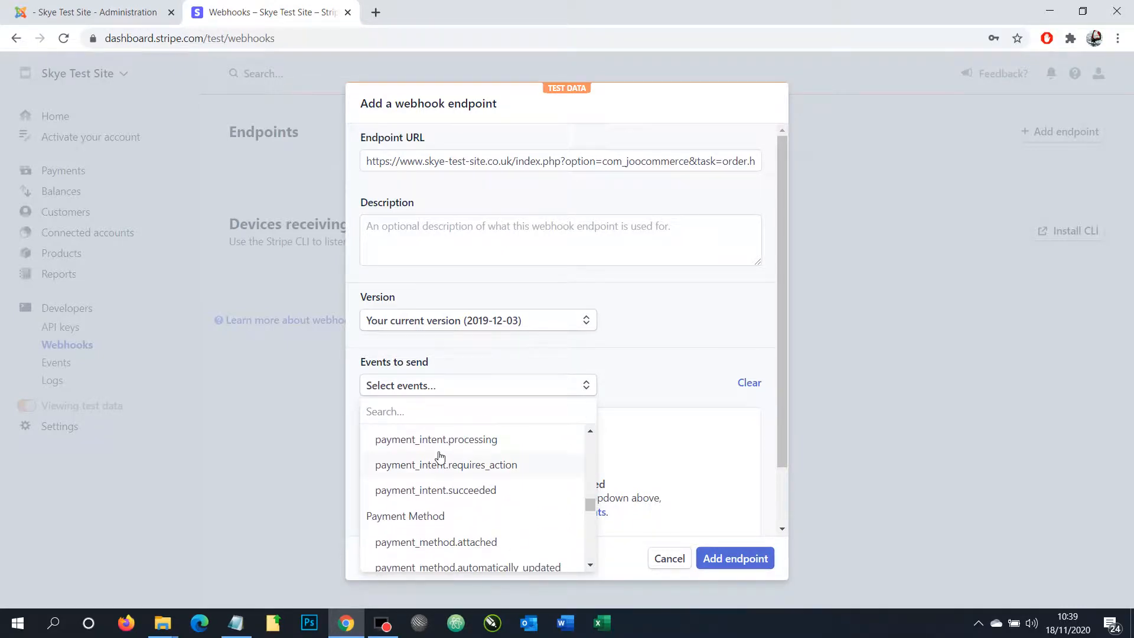
{"action": "scroll", "coordinate": [440, 456], "scroll_direction": "up", "scroll_amount": 3}
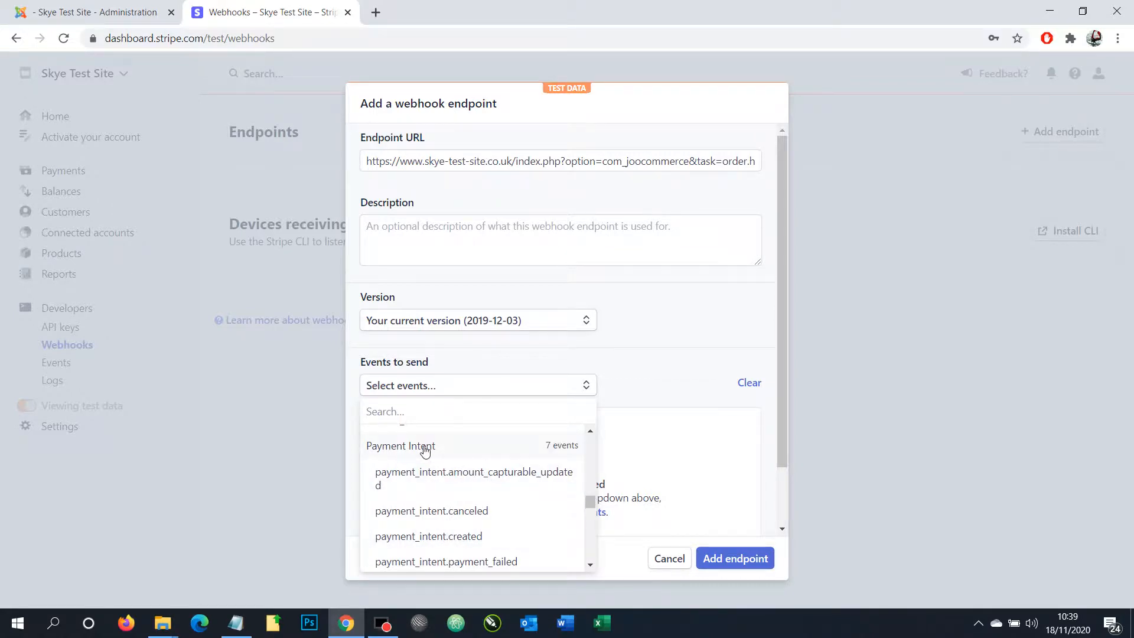
{"action": "scroll", "coordinate": [439, 472], "scroll_direction": "down", "scroll_amount": 1}
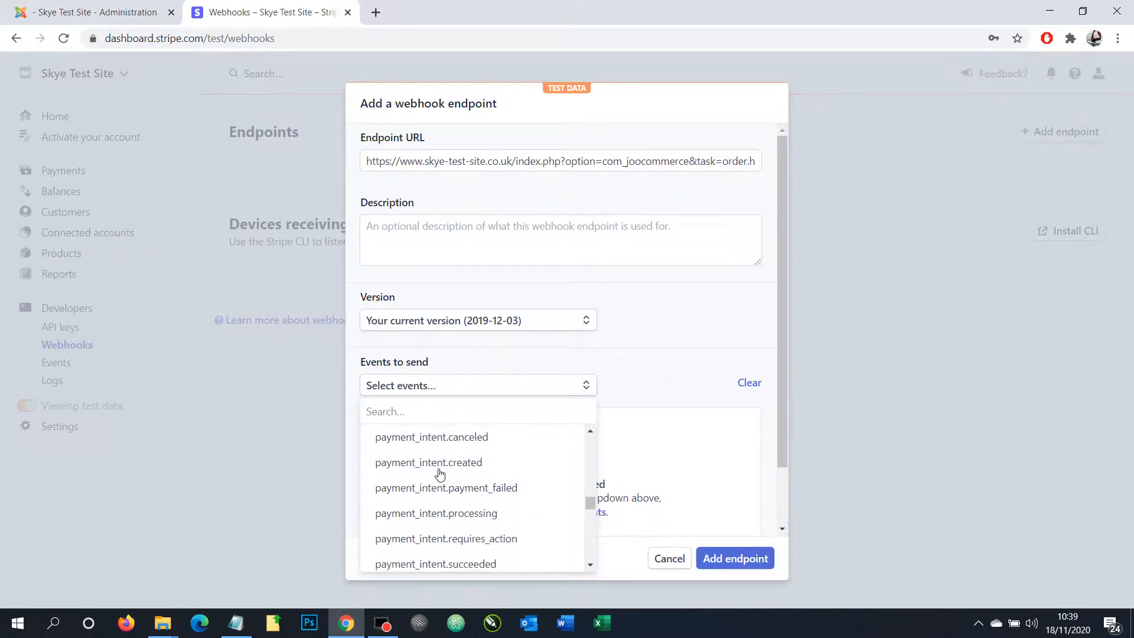
{"action": "left_click", "coordinate": [439, 562]}
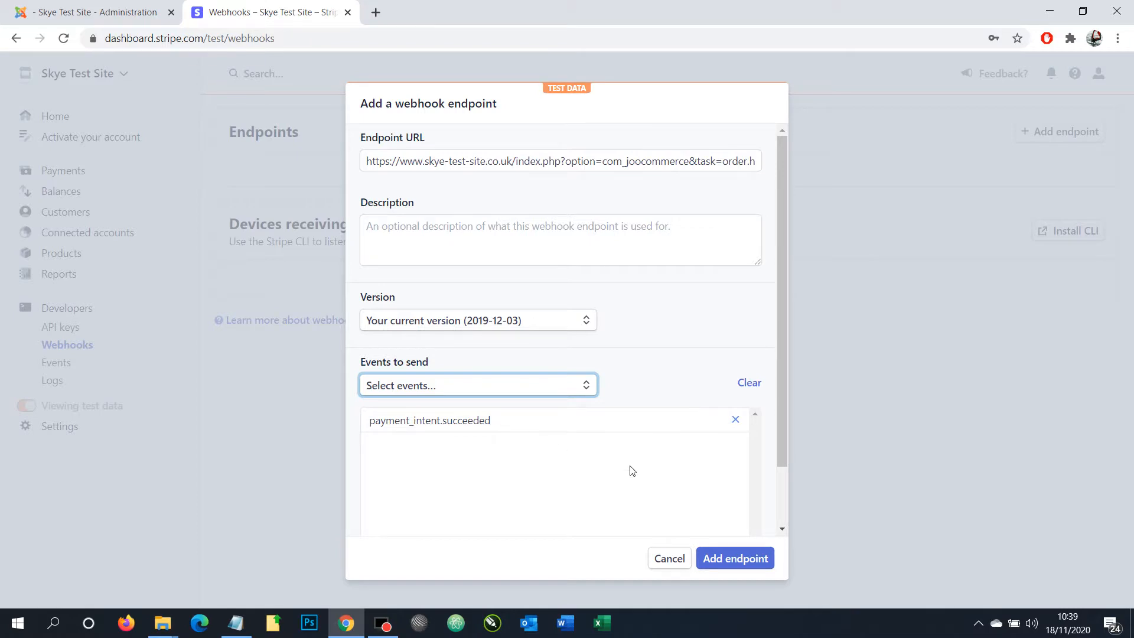
- Create the webhook endpoint and return to the JooCommerce payment settings in Joomla
{"action": "left_click", "coordinate": [737, 564]}
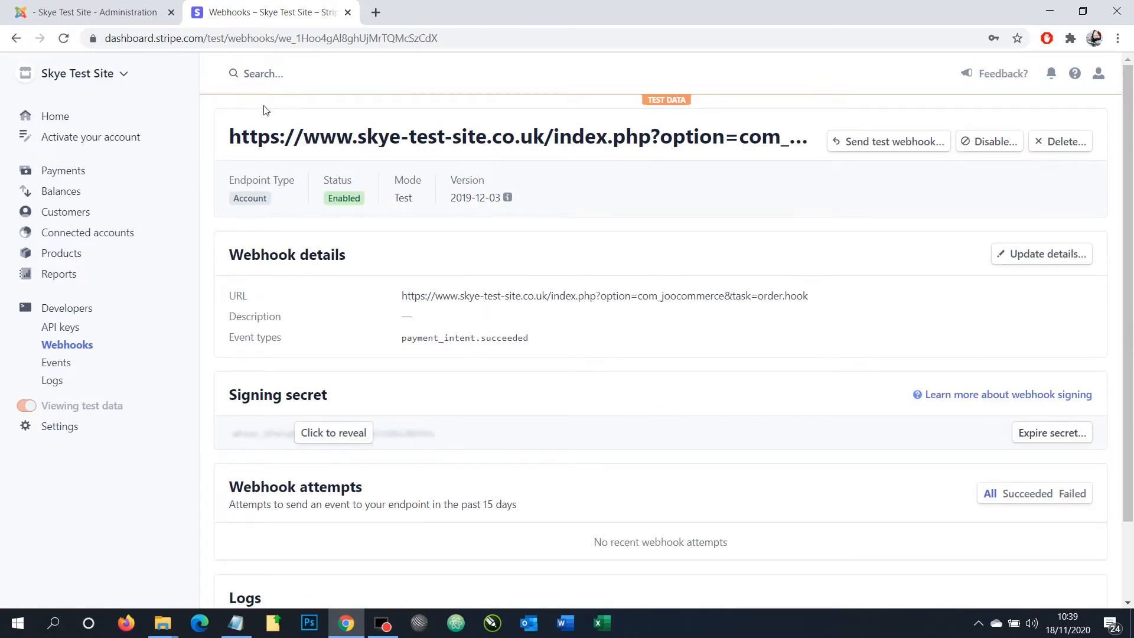
{"action": "left_click", "coordinate": [139, 7]}
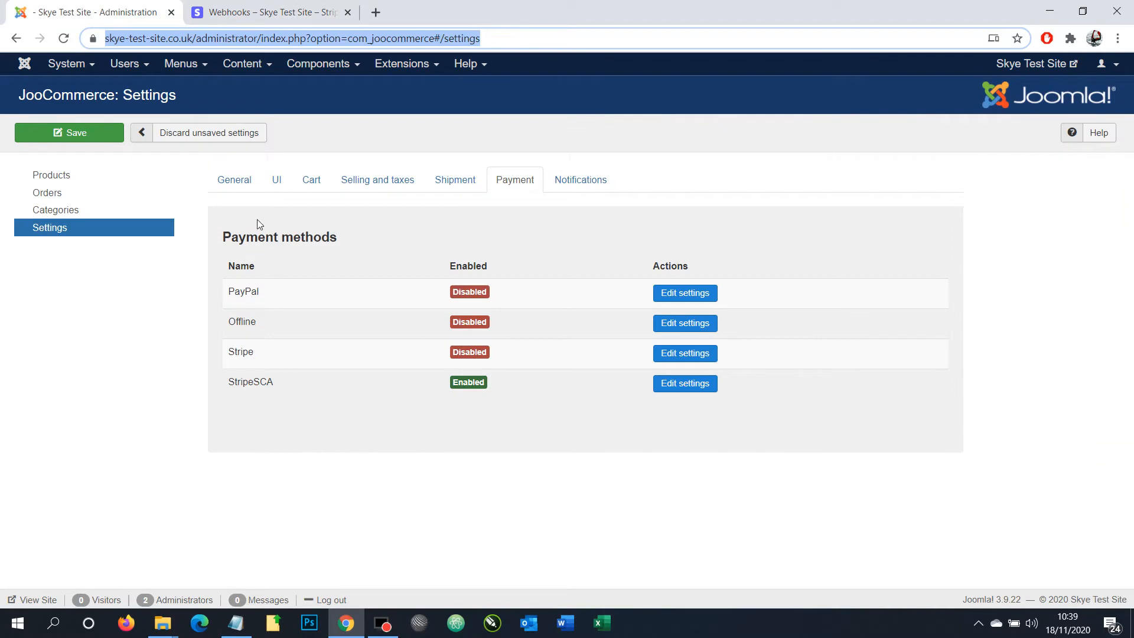